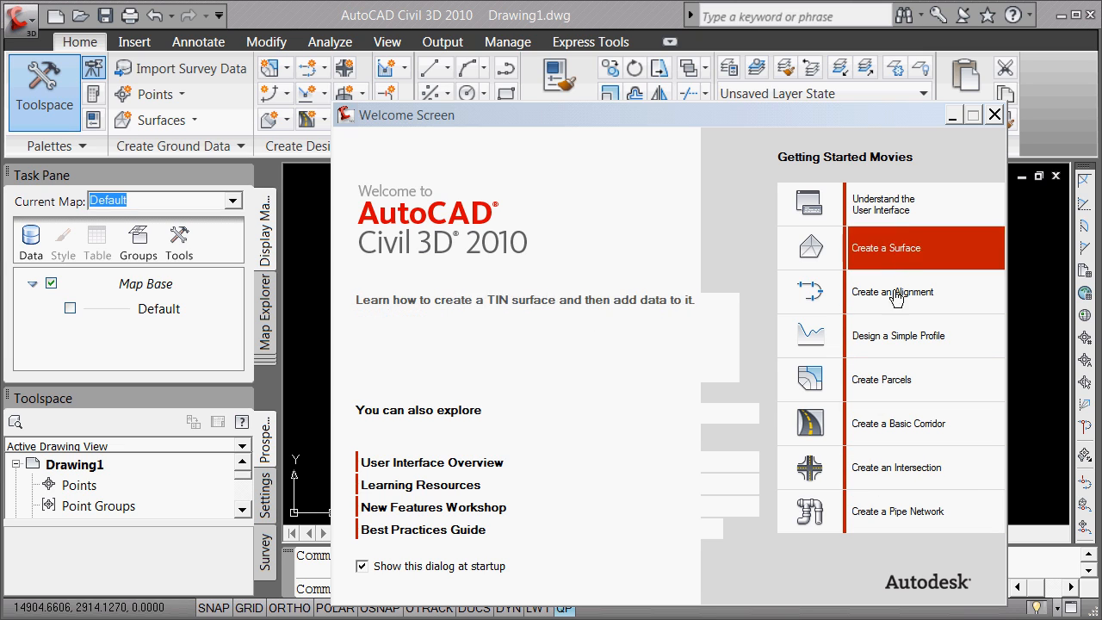
# - Close the welcome screen and open the drawing Oct4e.dwg, skipping the request for the dgnlstyle-ewdotudls.shx shape file
pyautogui.click(995, 116)
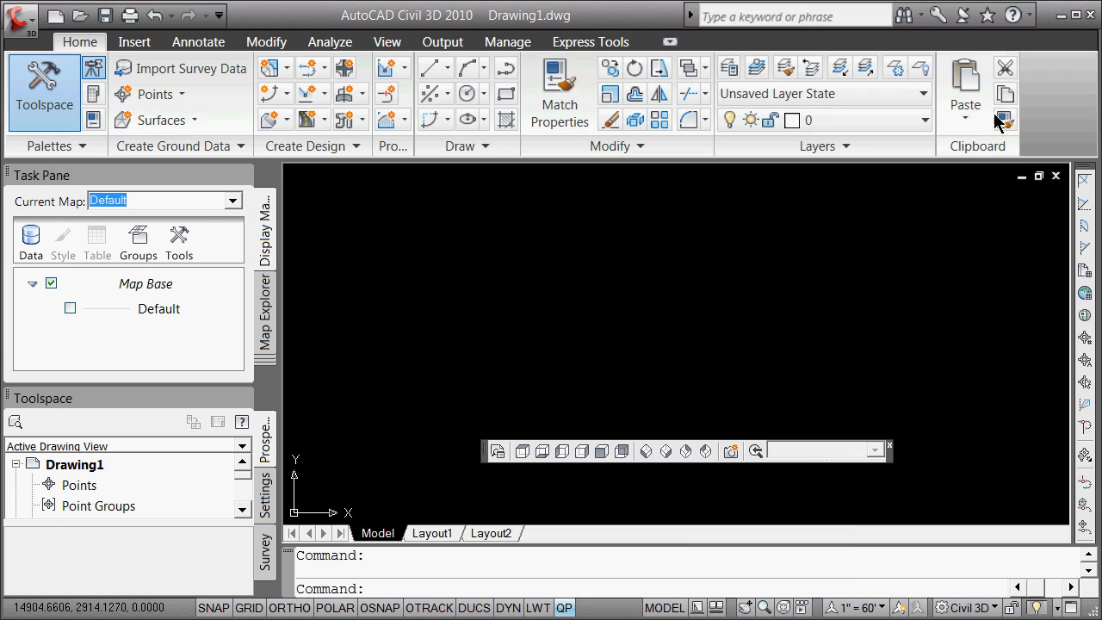
pyautogui.click(19, 19)
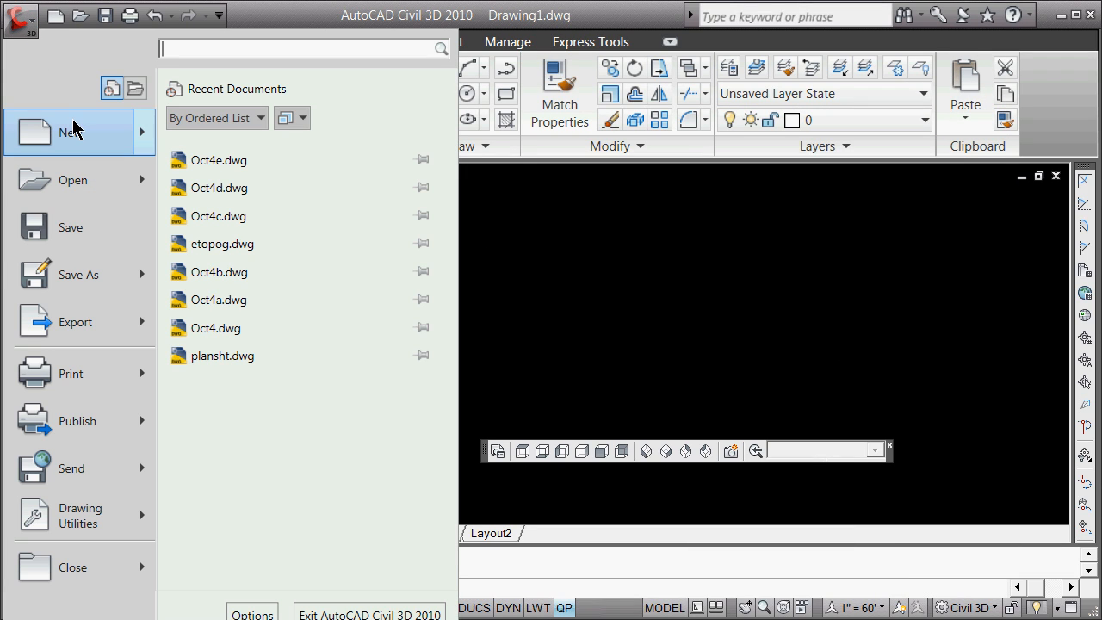
pyautogui.moveTo(129, 136)
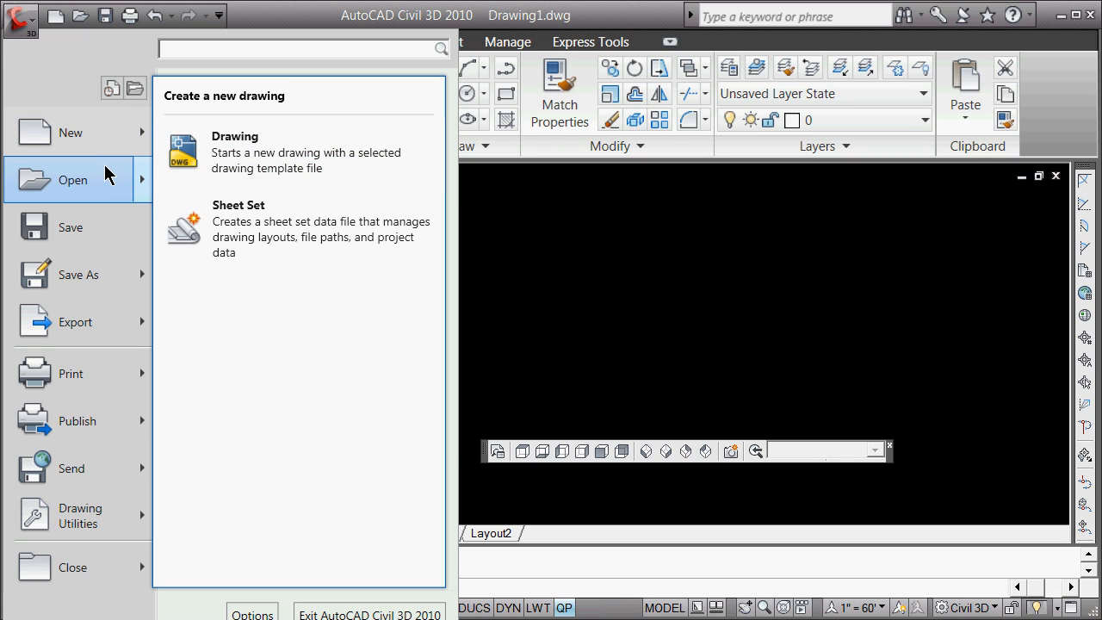
pyautogui.moveTo(106, 178)
pyautogui.click(215, 151)
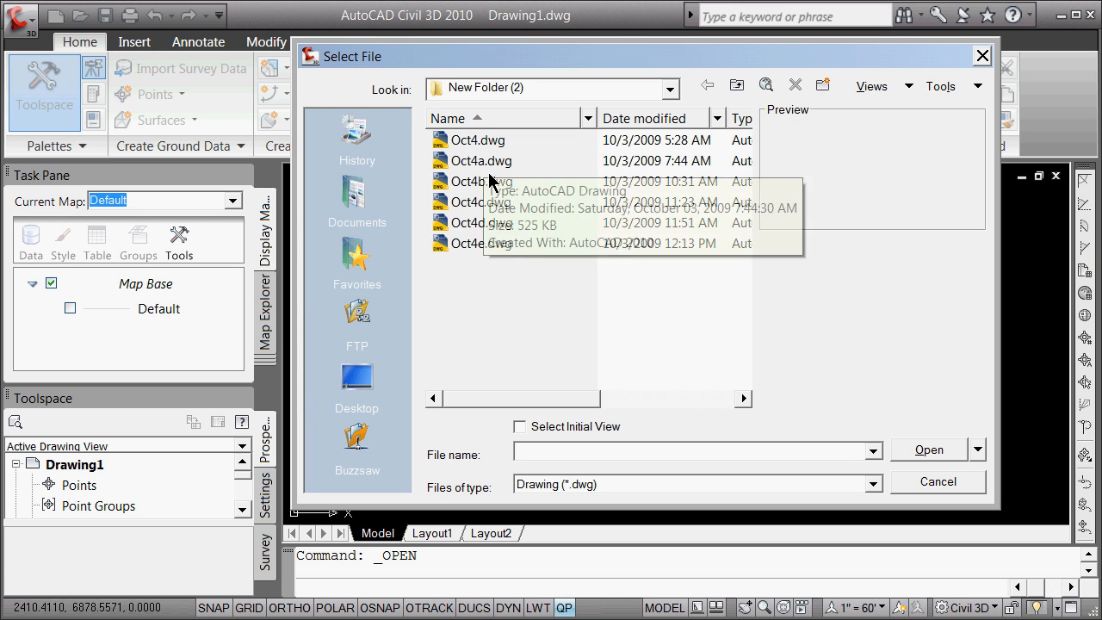
pyautogui.click(474, 248)
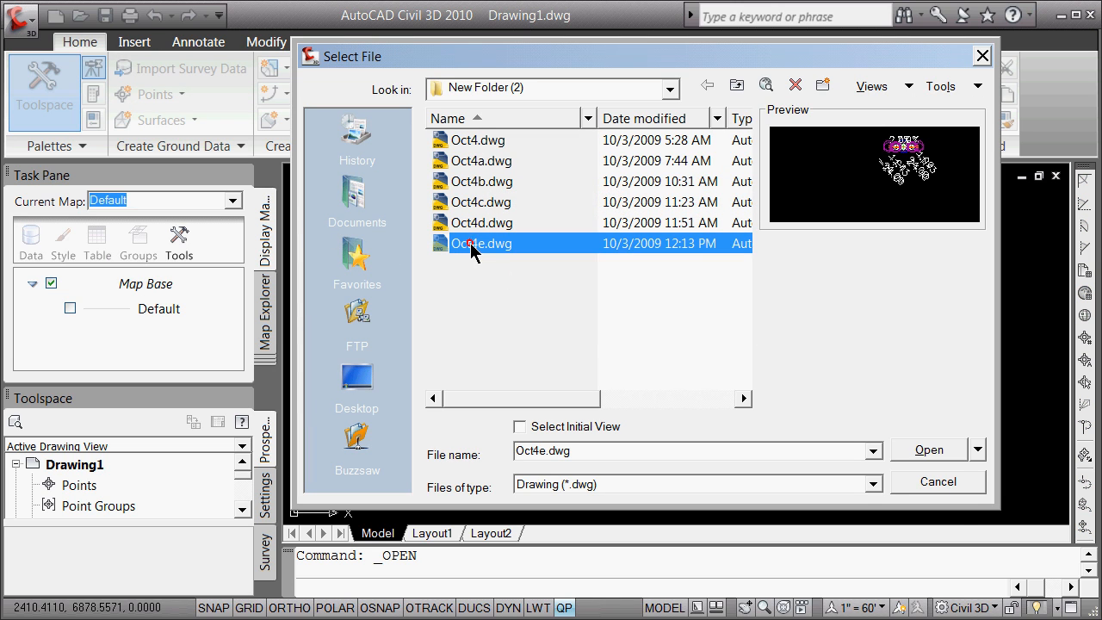
pyautogui.click(947, 450)
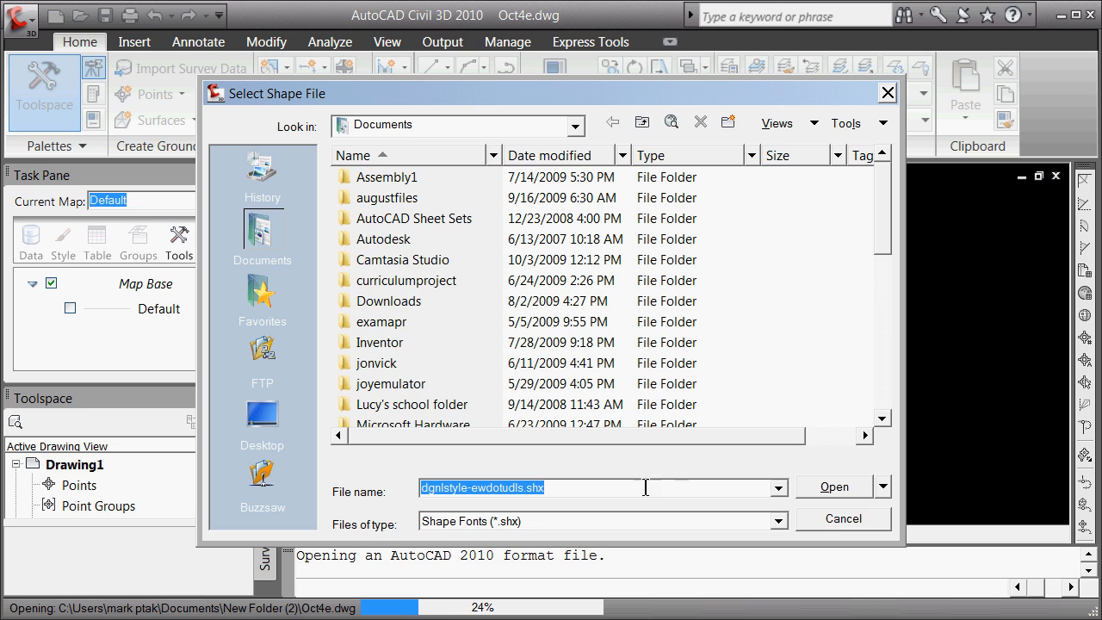
pyautogui.click(822, 518)
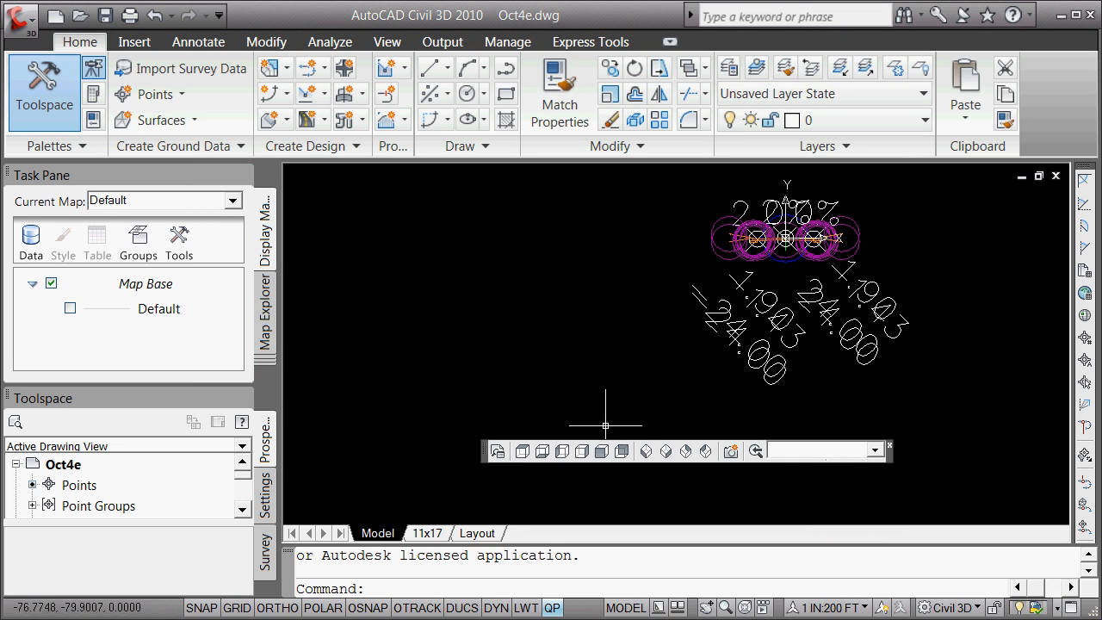
# - Restore the saved view "overall" and move the floating view toolbar lower, toward the drawing's lower-left corner
pyautogui.click(874, 451)
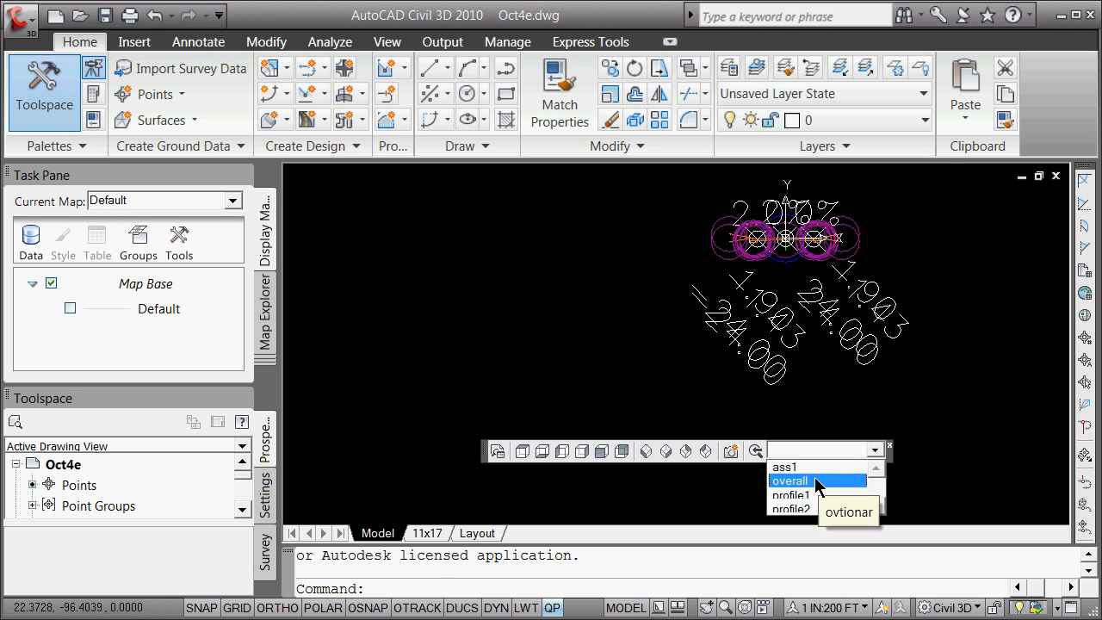
pyautogui.click(824, 482)
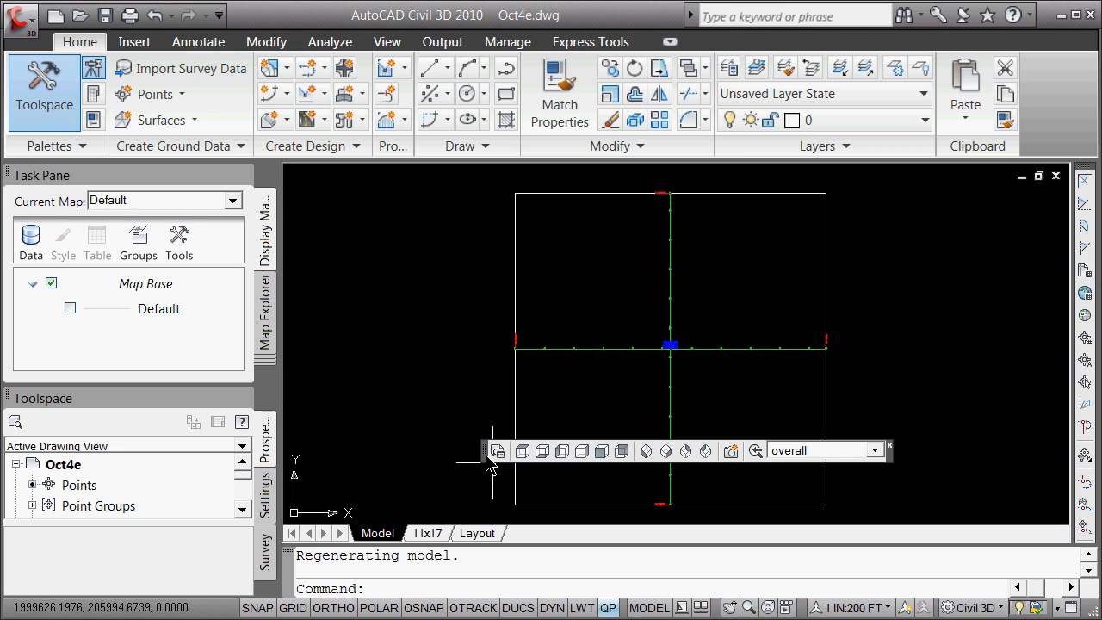
pyautogui.moveTo(486, 457); pyautogui.dragTo(364, 506)
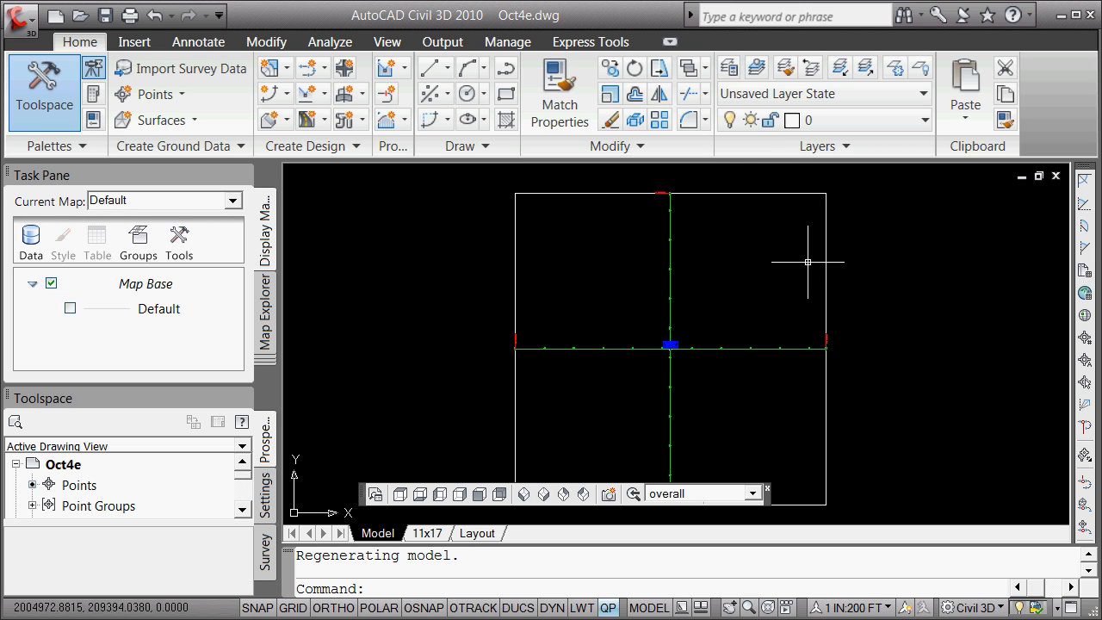
# - Start a simple corridor named "Corridor - we" with the Standard corridor style
pyautogui.moveTo(732, 360)
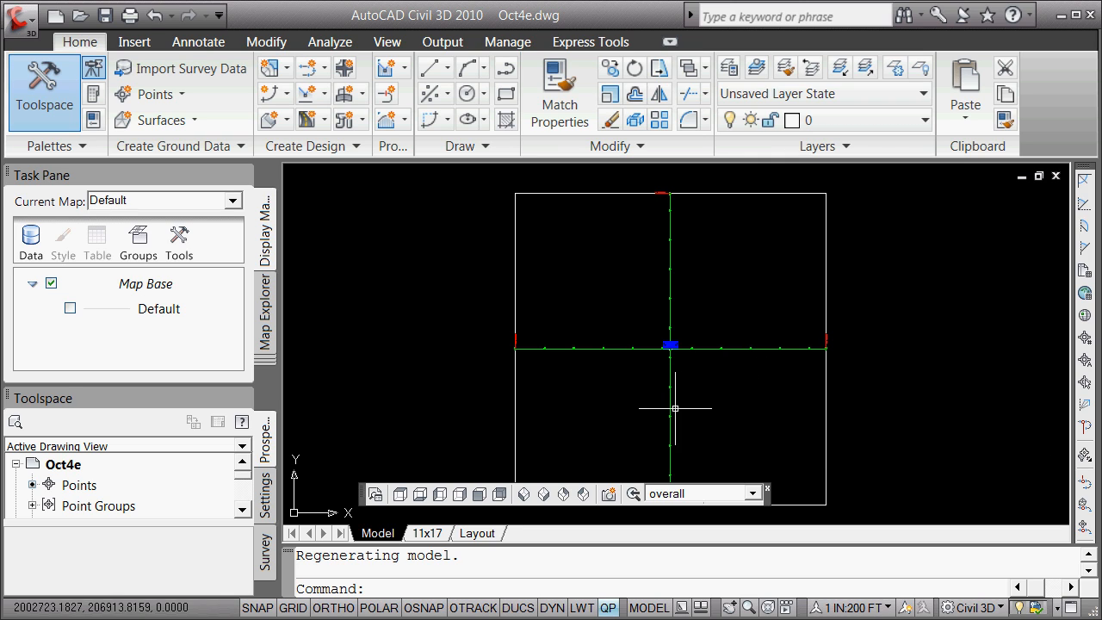
pyautogui.scroll(-5, 648, 420)
pyautogui.scroll(5, 656, 419)
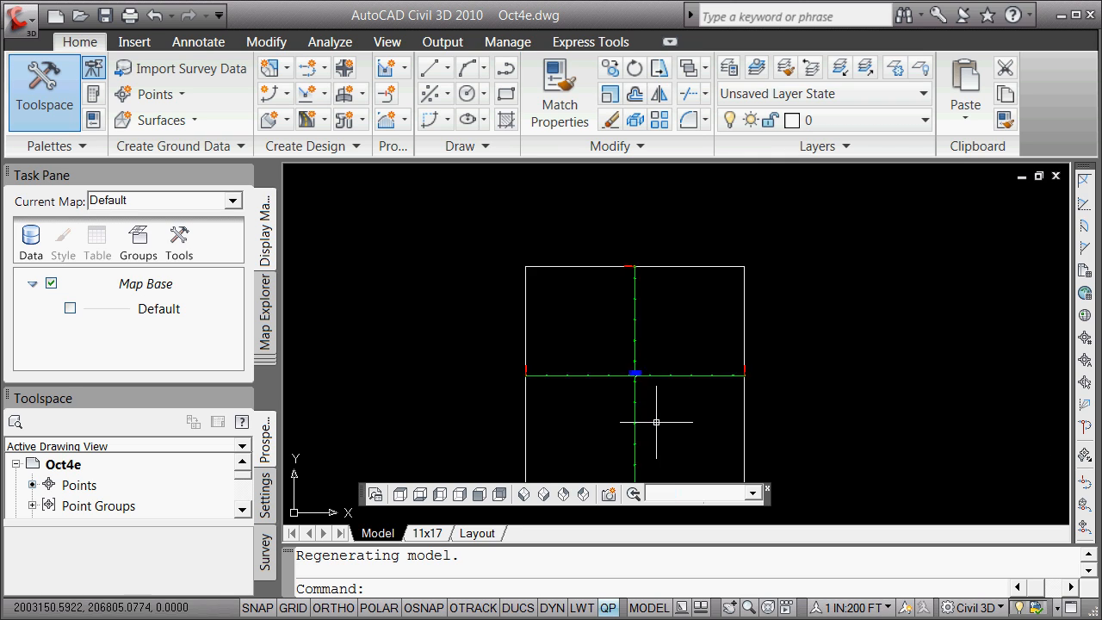
pyautogui.scroll(-3, 656, 420)
pyautogui.scroll(3, 643, 421)
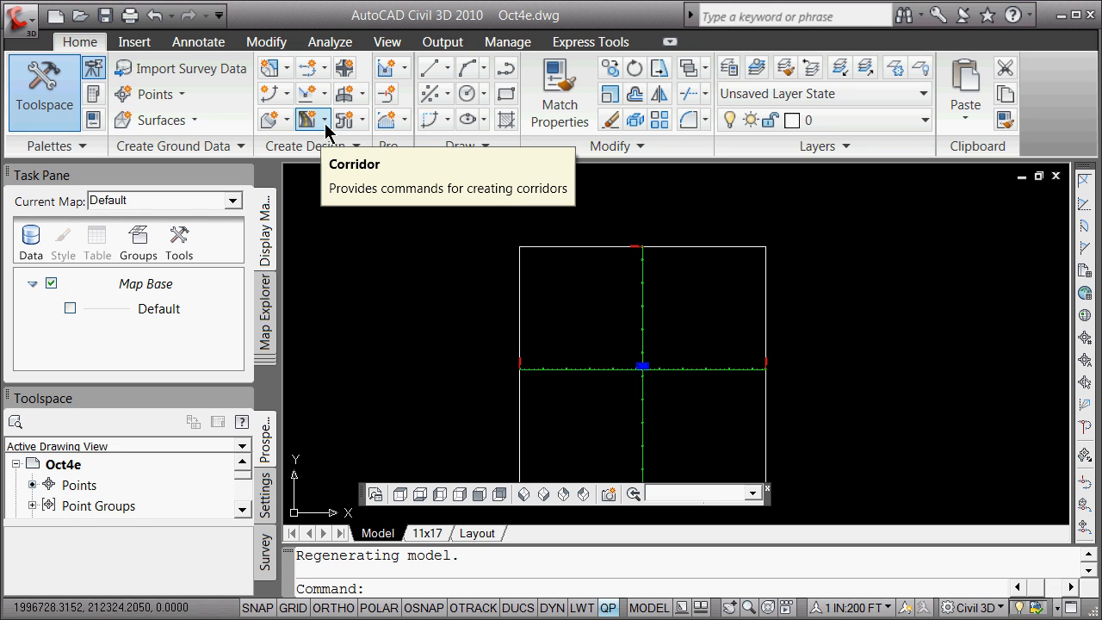
pyautogui.click(324, 123)
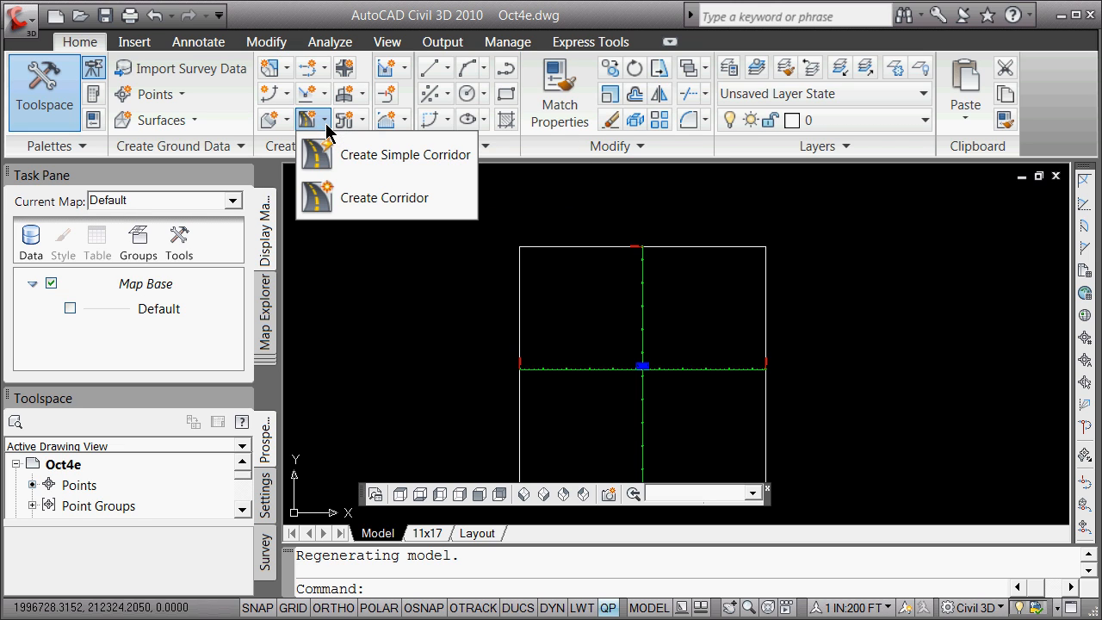
pyautogui.click(388, 154)
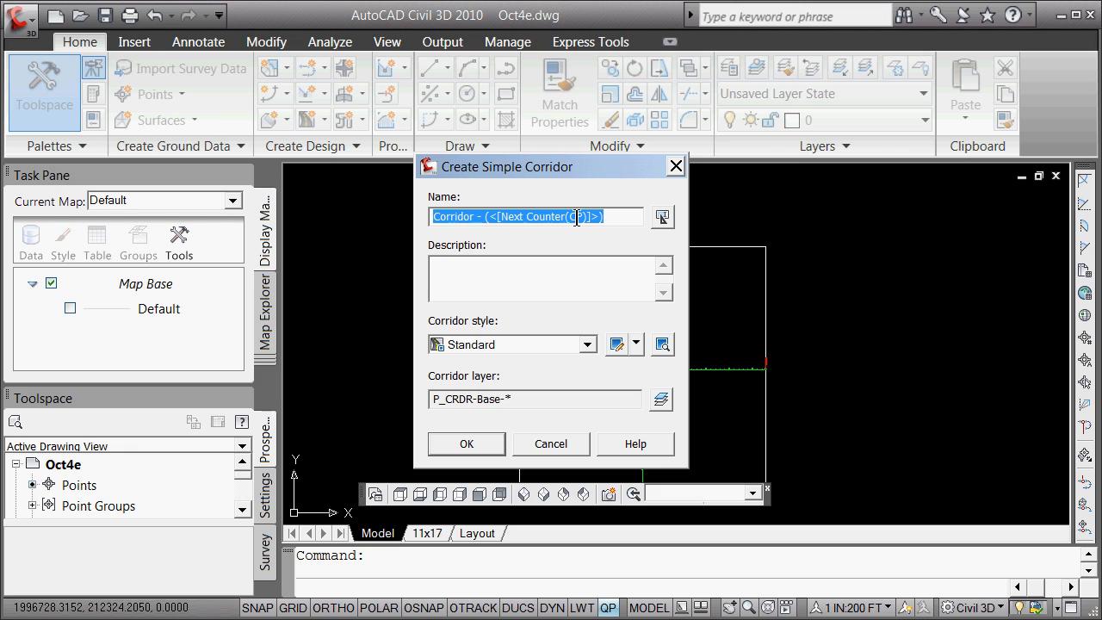
pyautogui.moveTo(484, 216); pyautogui.dragTo(661, 237)
pyautogui.write('s')
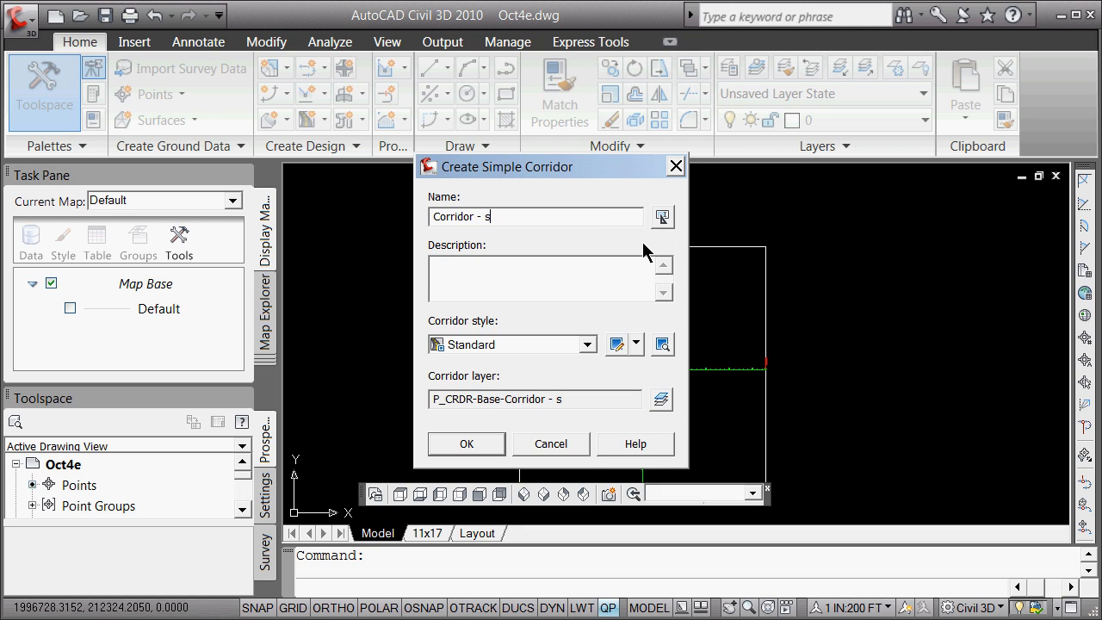
pyautogui.press('BackSpace')
pyautogui.write('we')
pyautogui.click(483, 453)
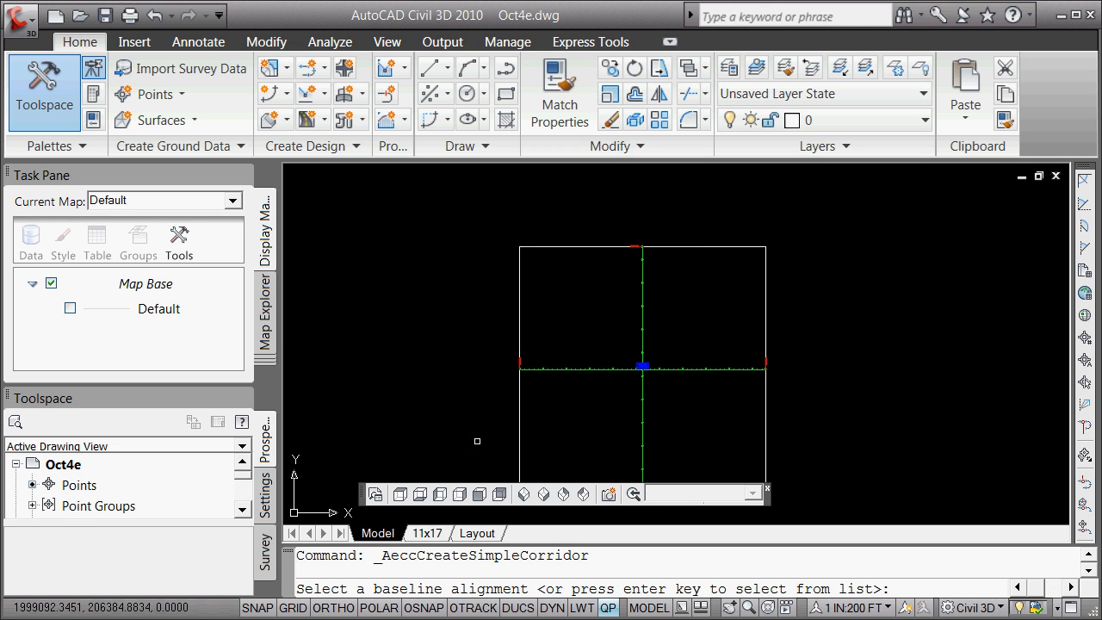
# - Choose we_road_cl from the alignment list as the corridor's baseline alignment
pyautogui.press('Return')
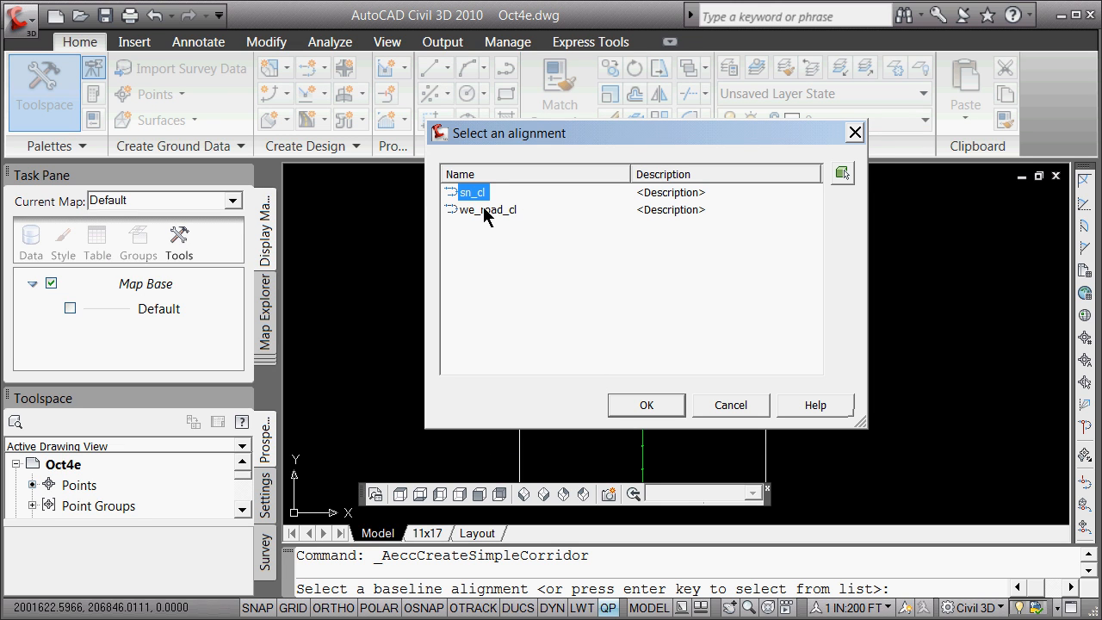
pyautogui.click(484, 209)
pyautogui.click(645, 403)
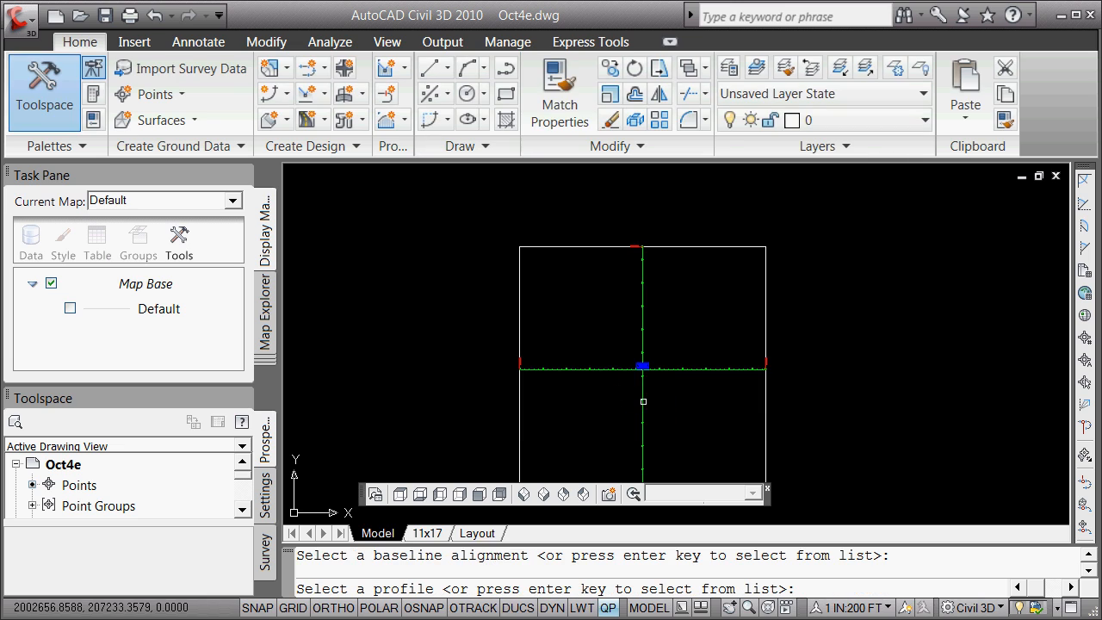
# - Assign the Layout (4) profile and the snass1 assembly to the corridor
pyautogui.press('Return')
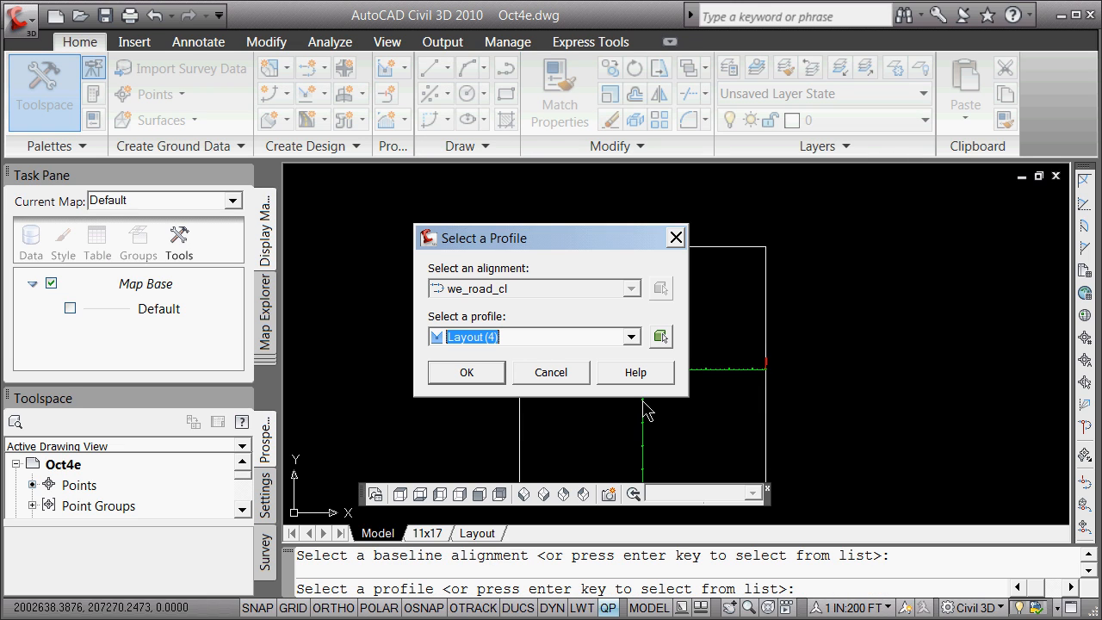
pyautogui.click(631, 337)
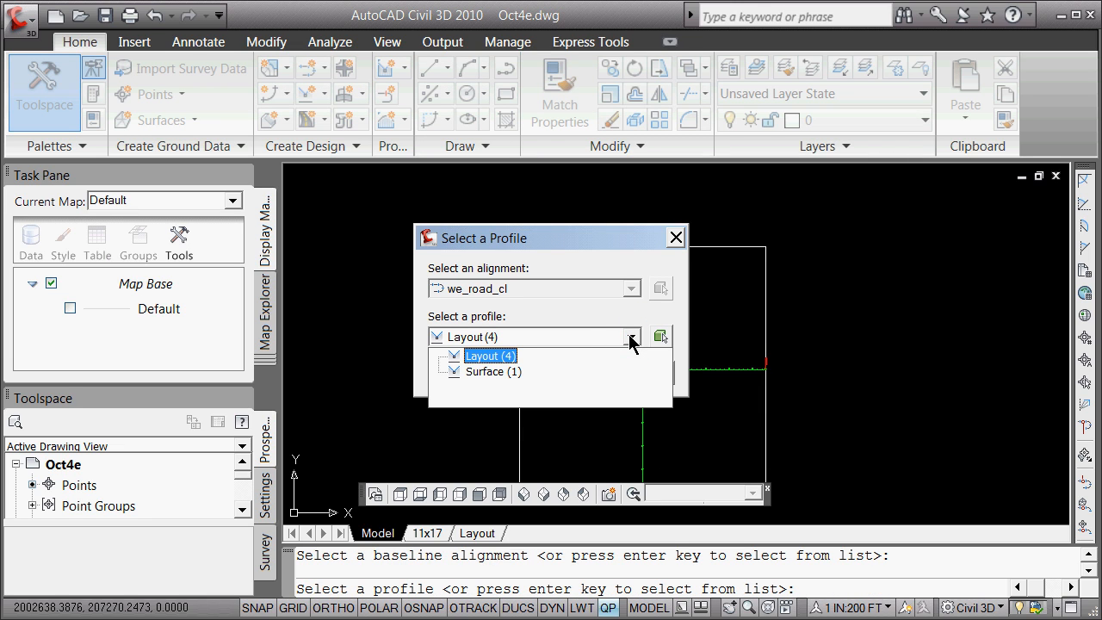
pyautogui.click(498, 357)
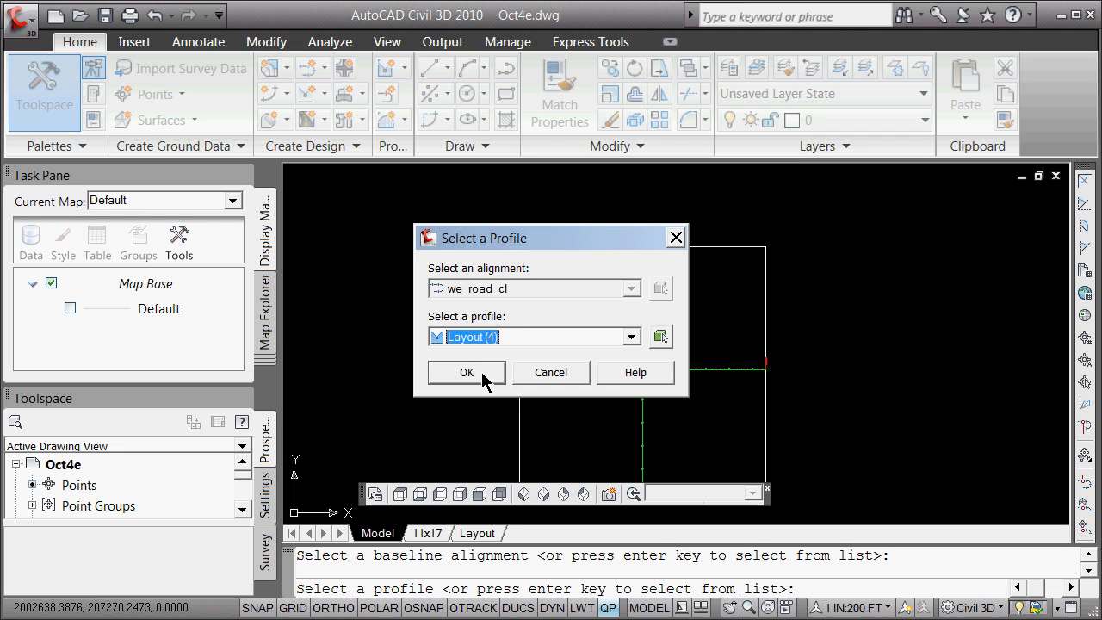
pyautogui.click(482, 372)
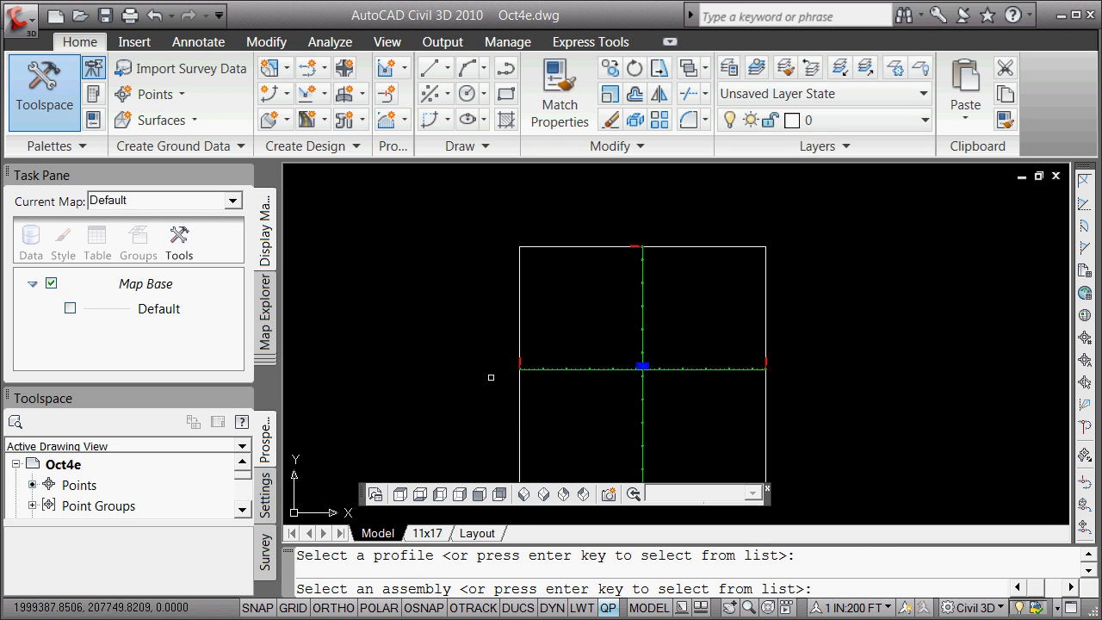
pyautogui.press('Return')
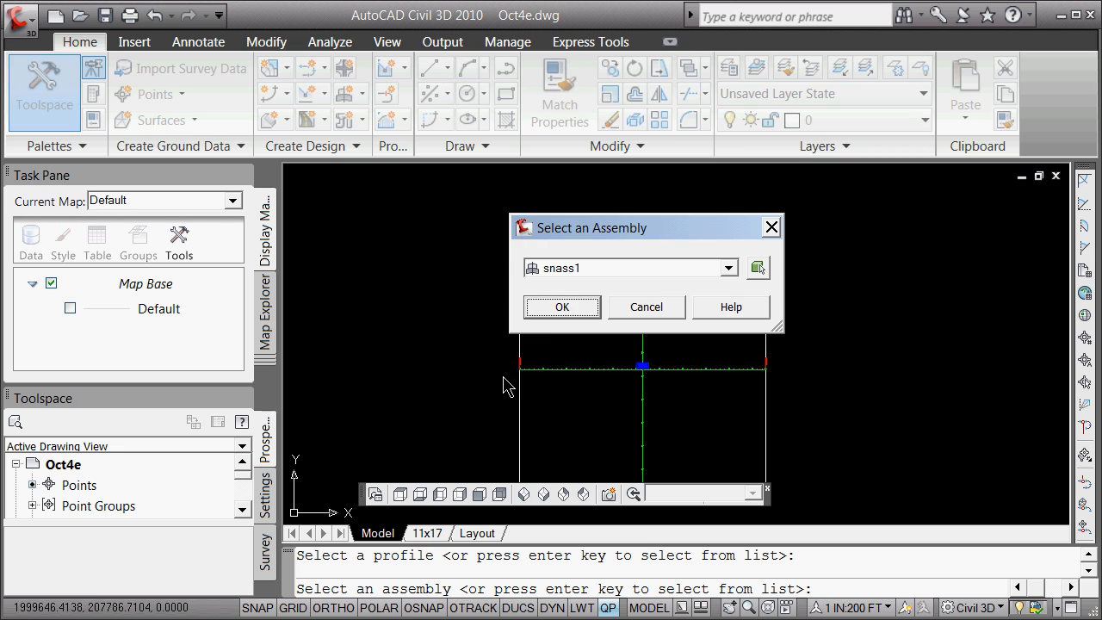
pyautogui.click(575, 311)
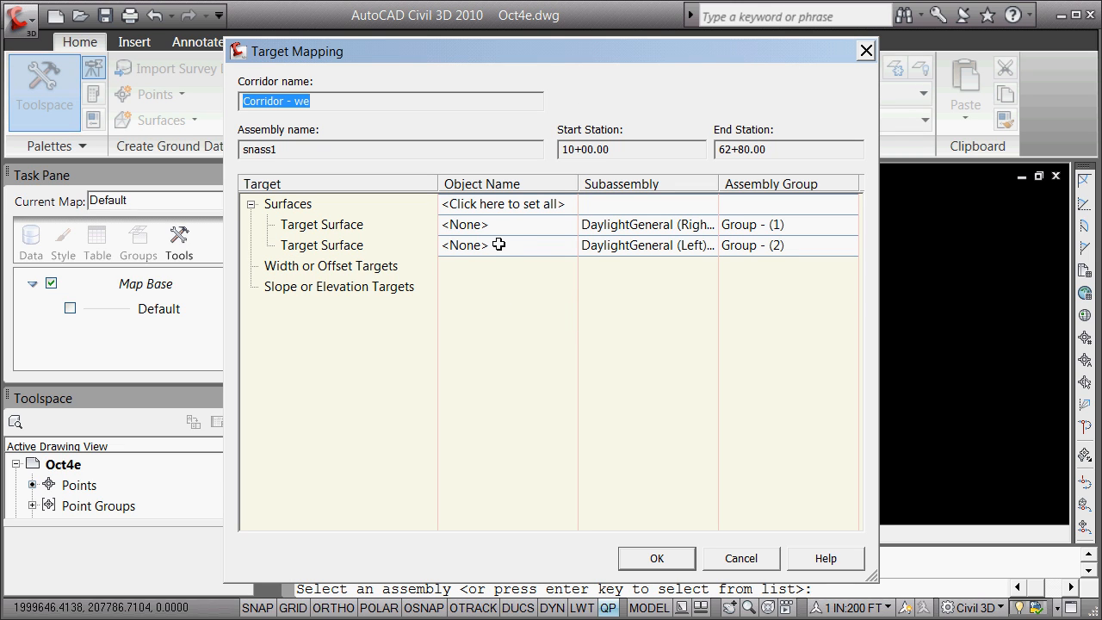
# - Map the right and left DaylightGeneral target surfaces to extopo_bogus and build the corridor
pyautogui.click(508, 228)
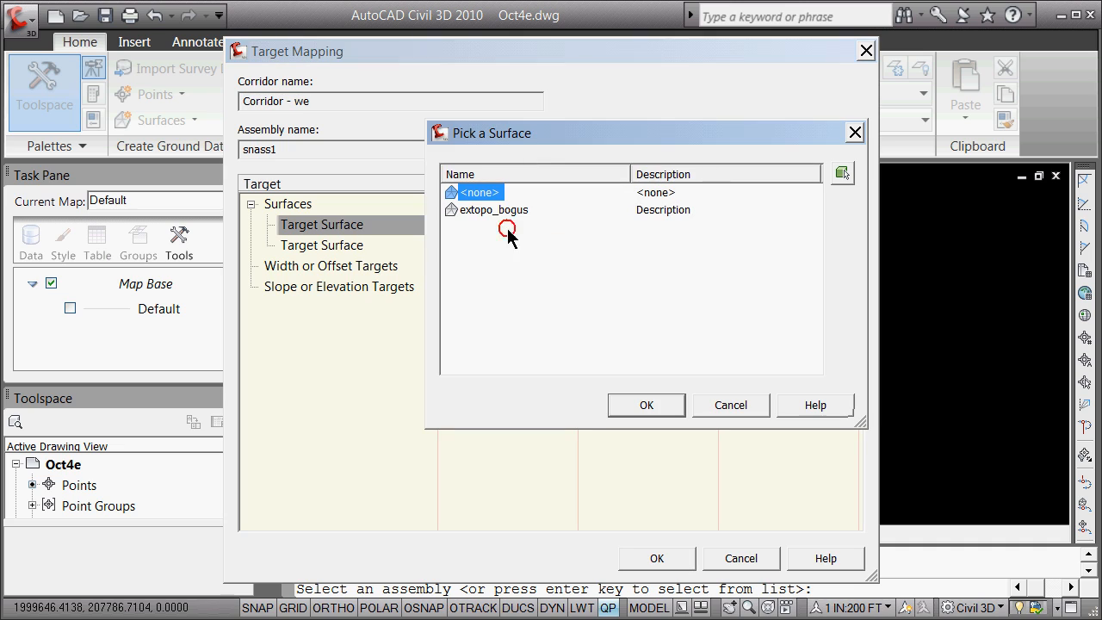
pyautogui.click(492, 212)
pyautogui.click(623, 406)
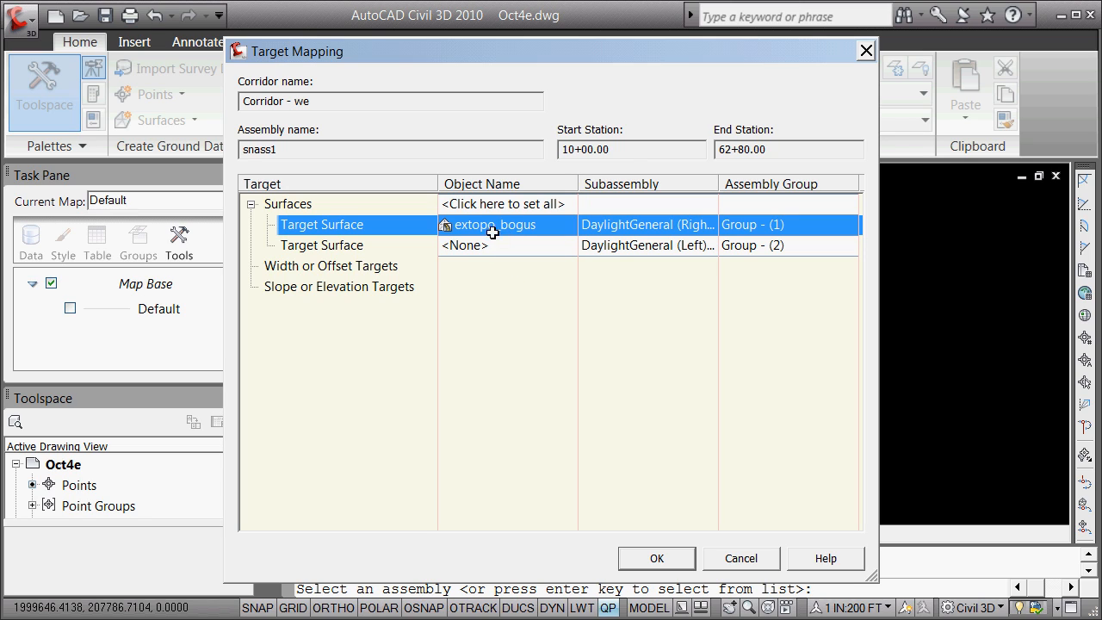
pyautogui.click(471, 248)
pyautogui.click(492, 210)
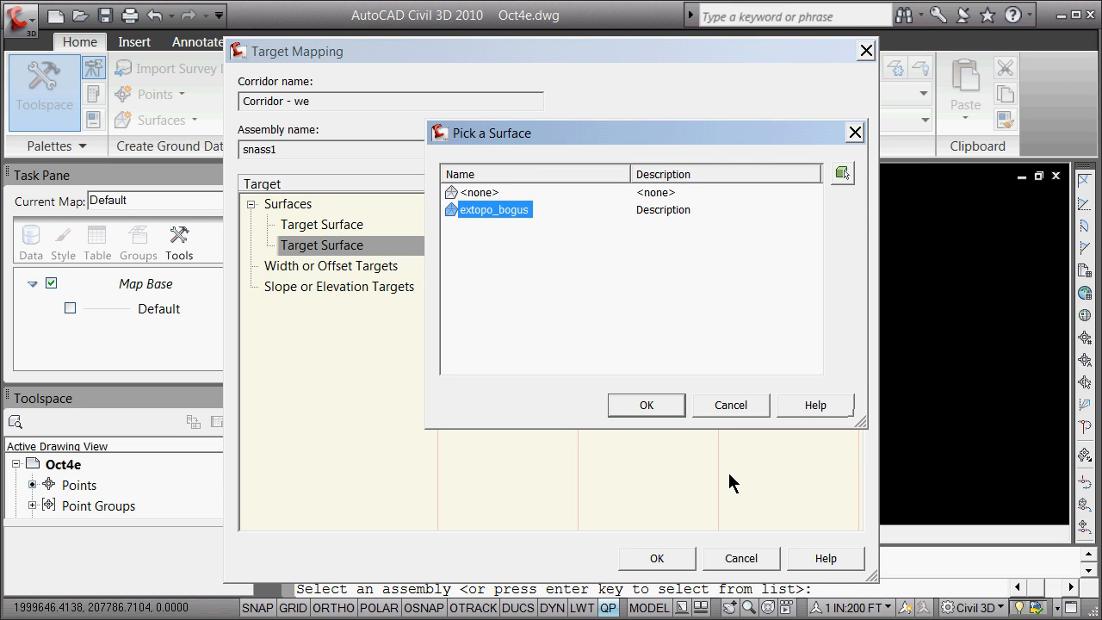
pyautogui.click(651, 409)
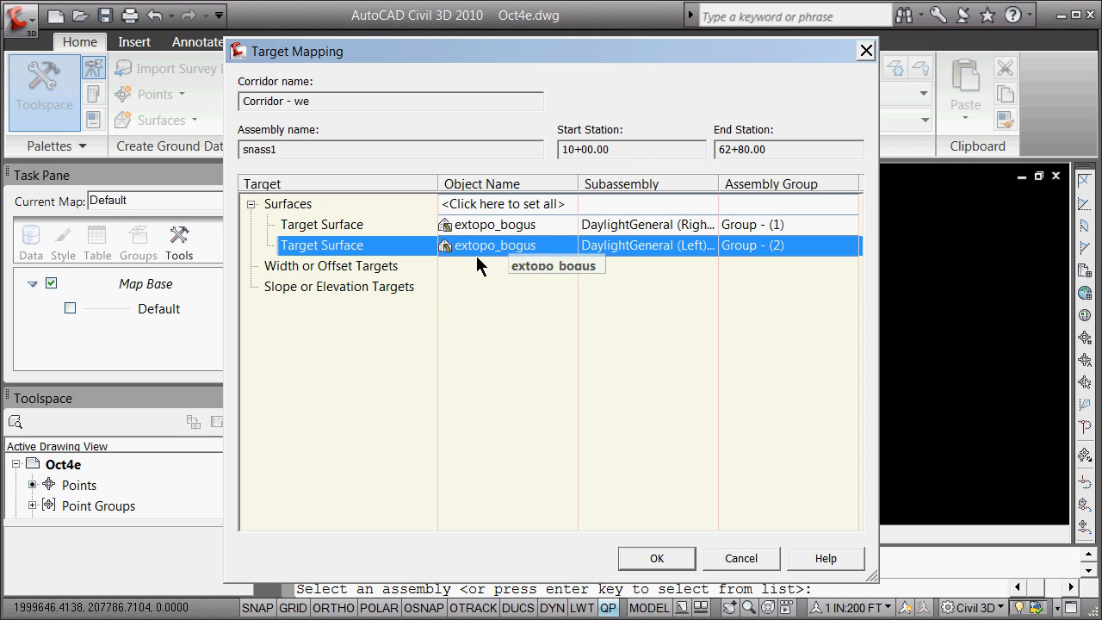
pyautogui.click(657, 558)
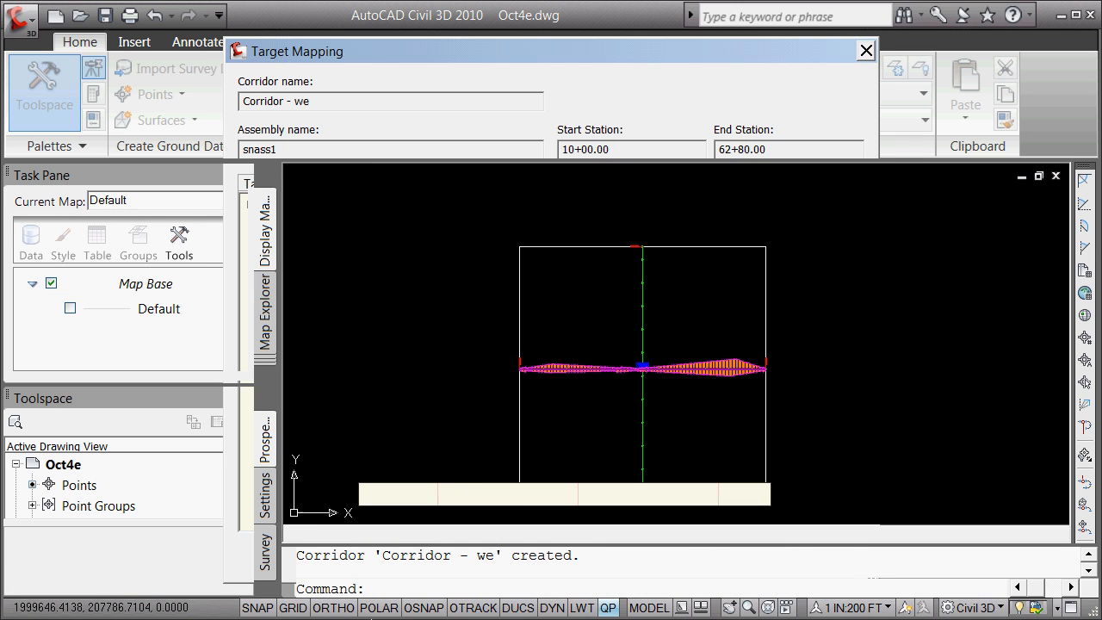
# - Examine the new corridor along the west-east road and around its crossing with the south-north centerline
pyautogui.scroll(5, 685, 368)
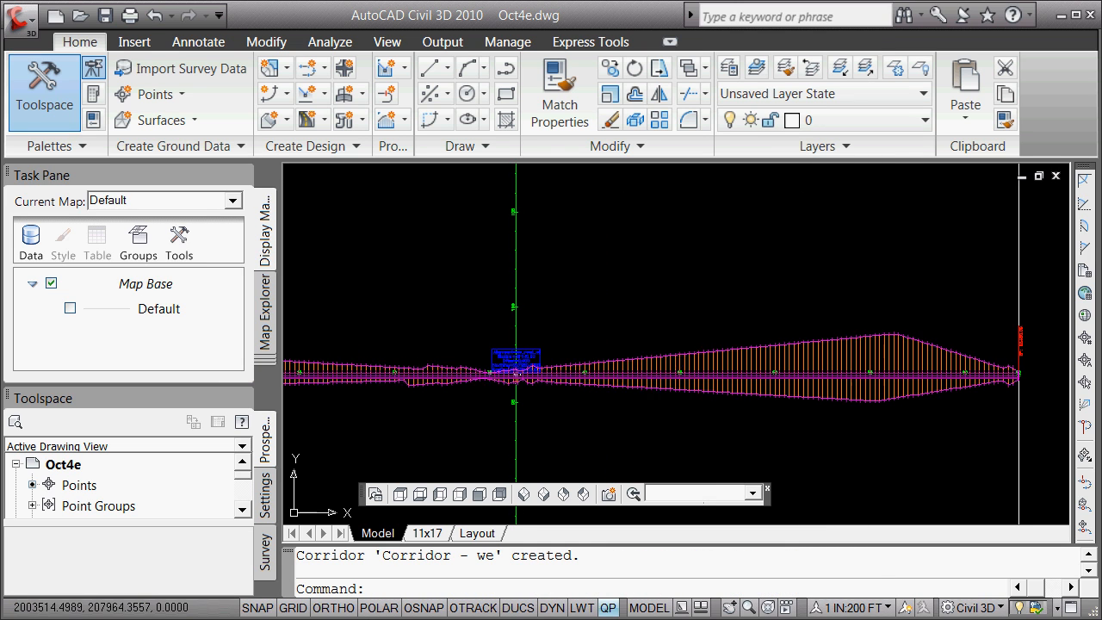
pyautogui.scroll(-7, 581, 379)
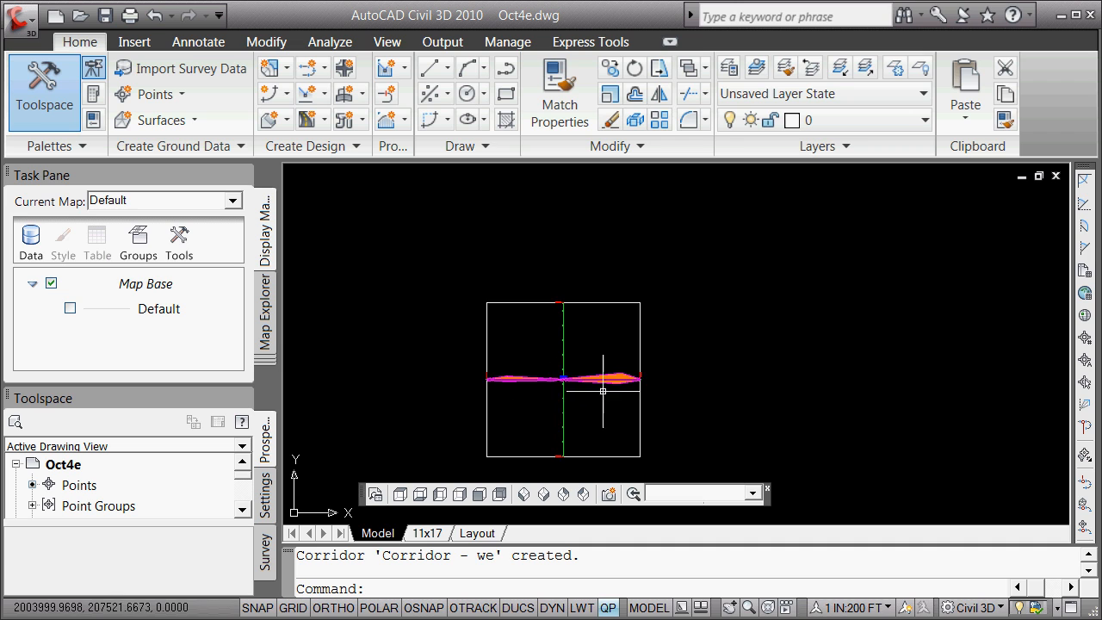
pyautogui.scroll(5, 607, 379)
pyautogui.scroll(-2, 447, 383)
pyautogui.scroll(-2, 444, 386)
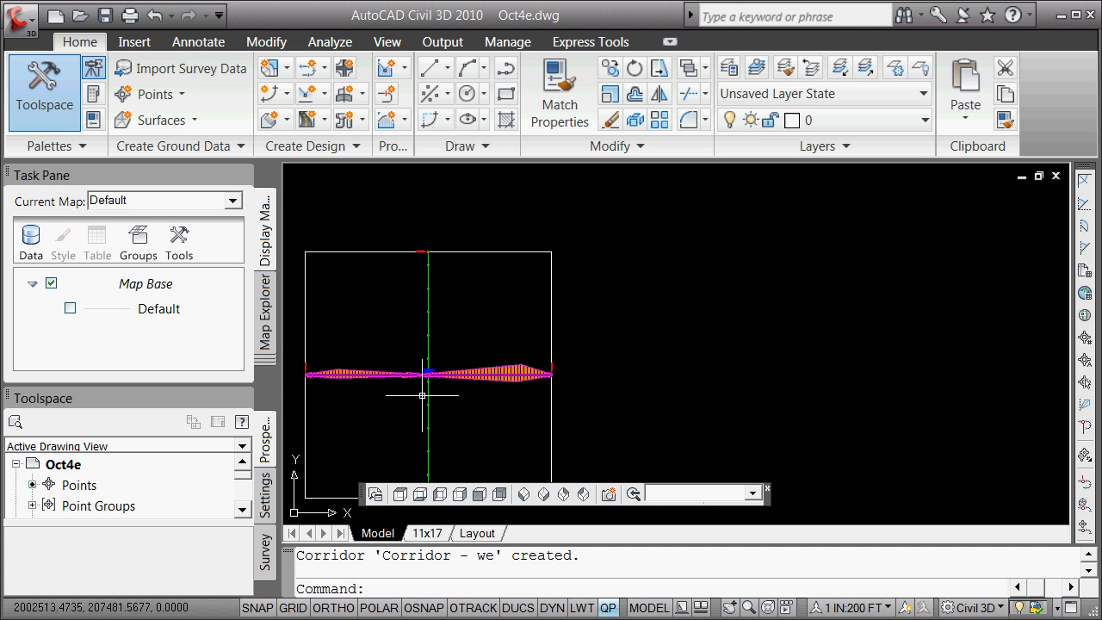
pyautogui.scroll(7, 423, 383)
pyautogui.scroll(-8, 510, 237)
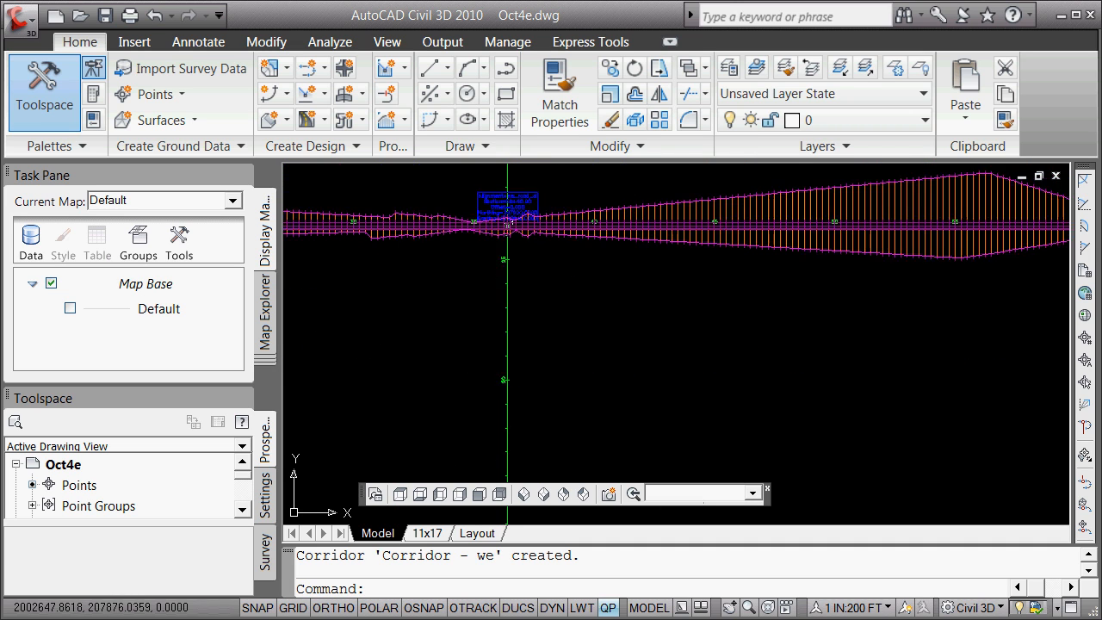
pyautogui.scroll(2, 517, 288)
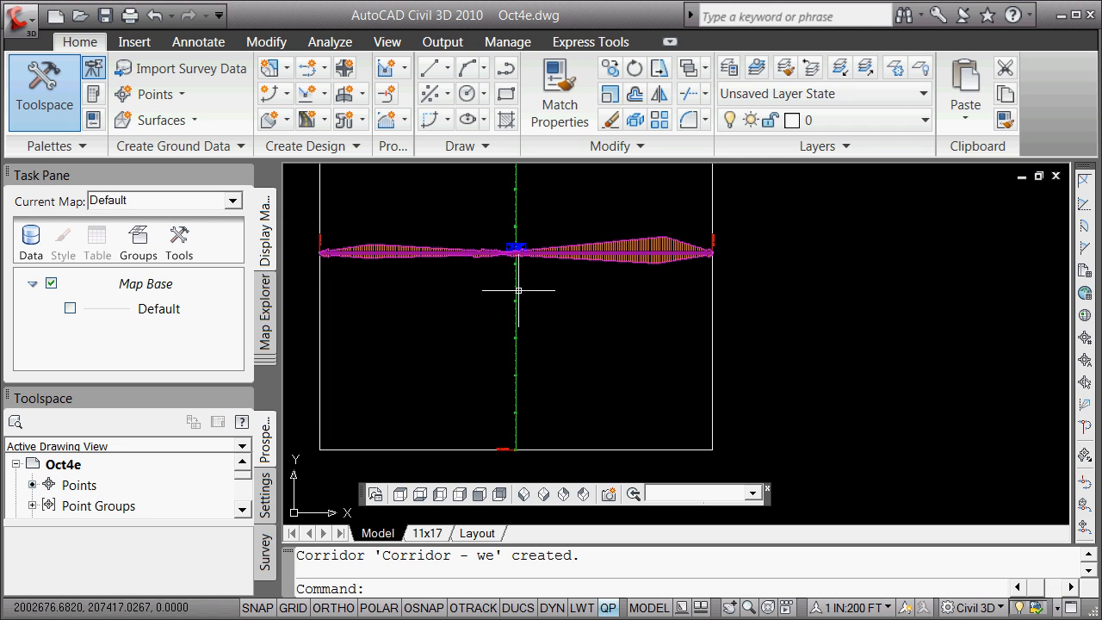
pyautogui.click(598, 249)
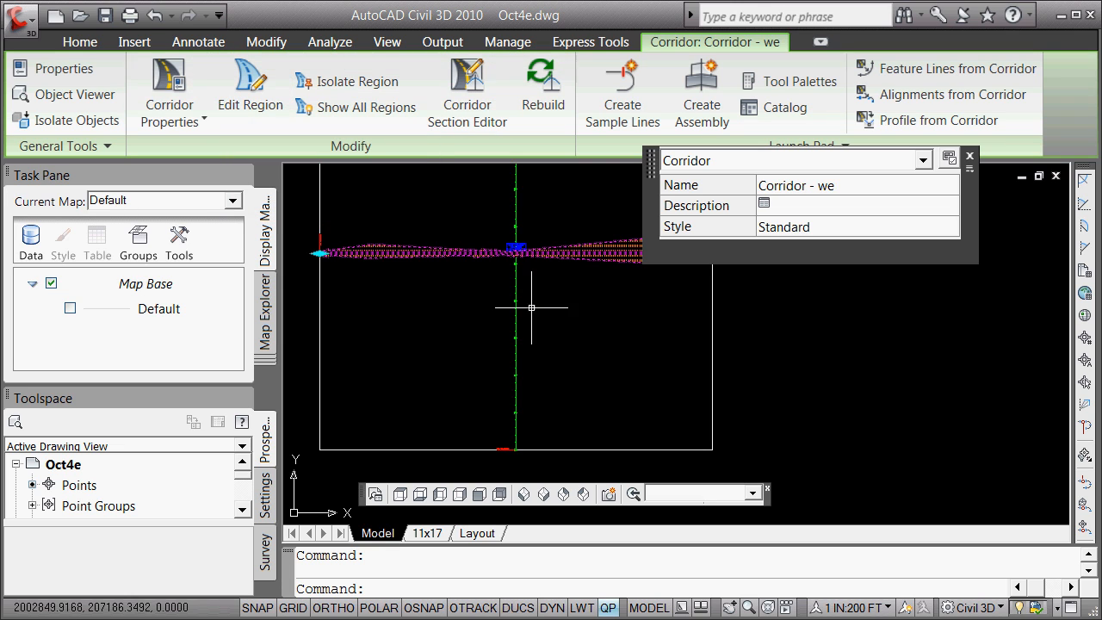
pyautogui.press('Escape')
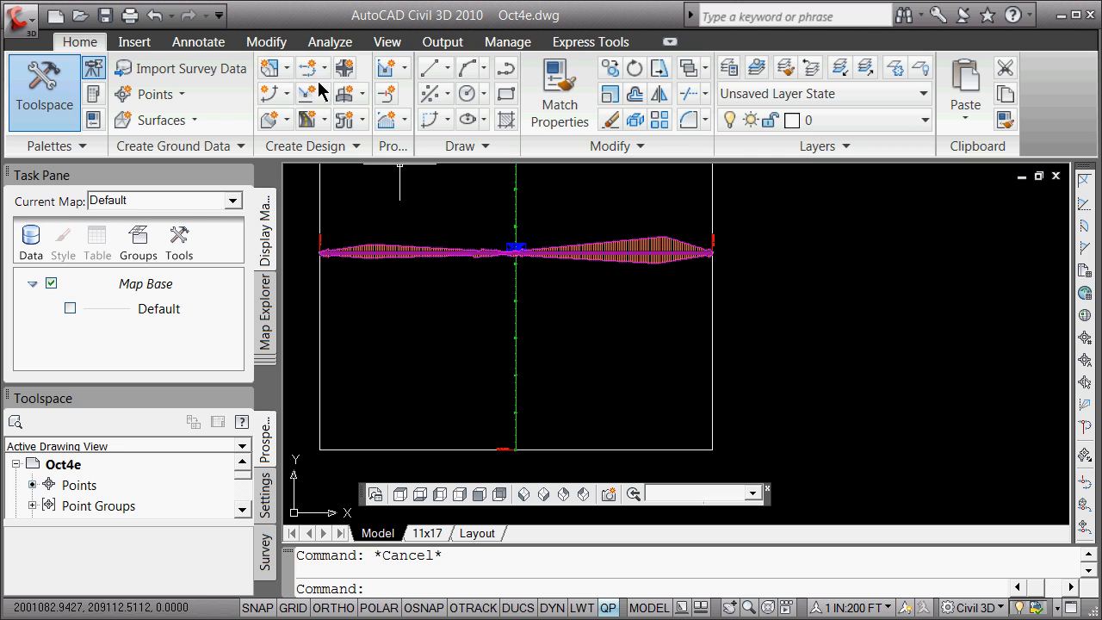
# - Start a simple corridor named "Corridor - sn" with sn_cl from the alignment list as its baseline alignment
pyautogui.click(323, 122)
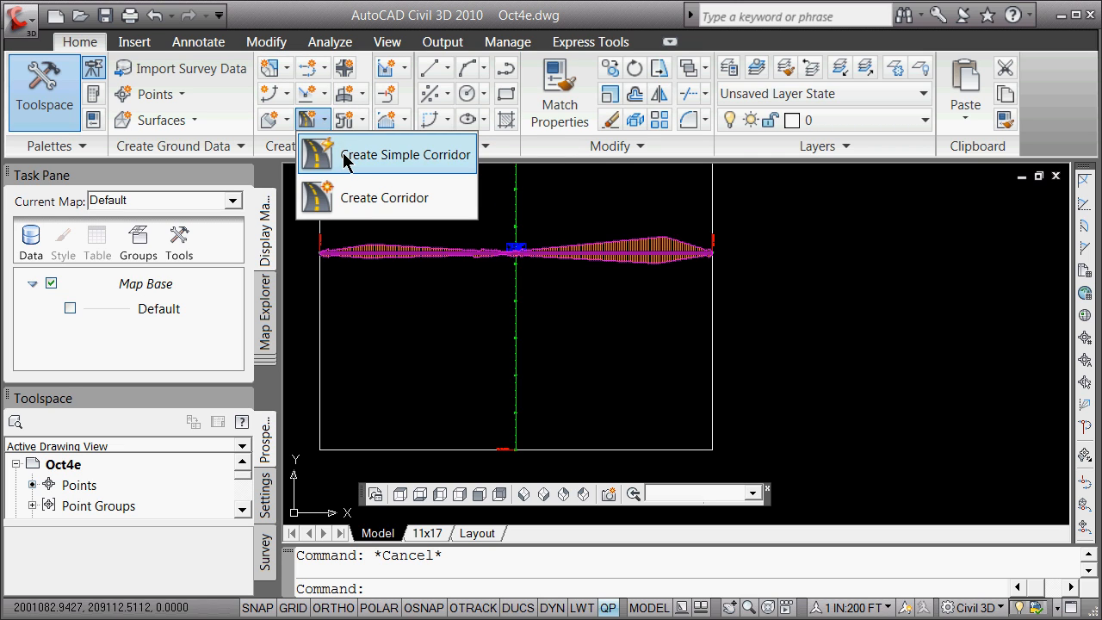
pyautogui.click(342, 155)
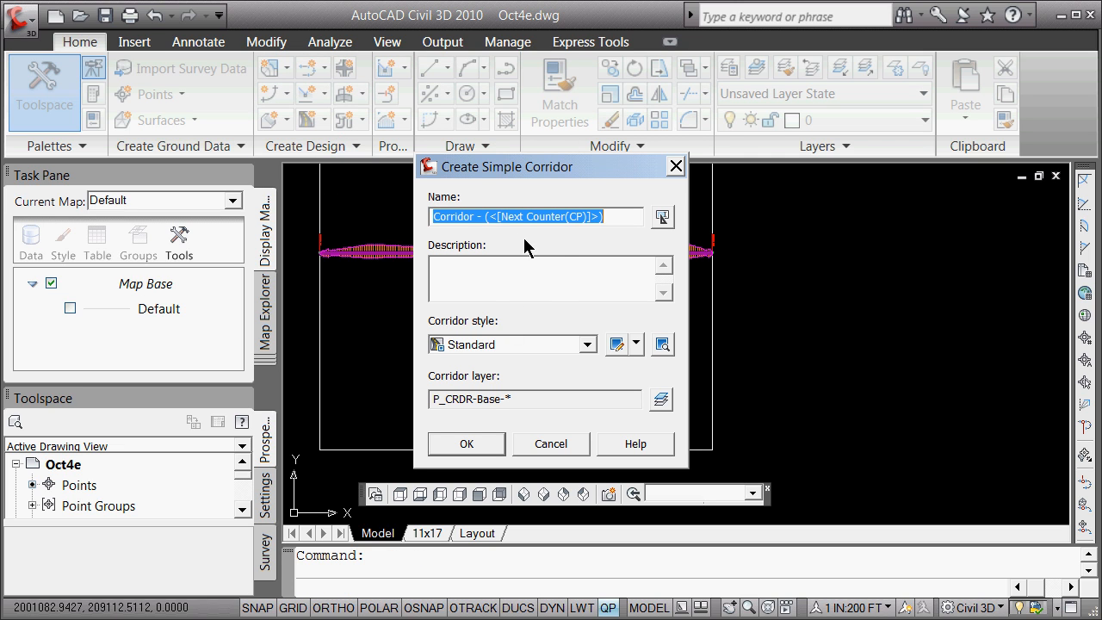
pyautogui.click(495, 217)
pyautogui.moveTo(484, 216); pyautogui.dragTo(709, 174)
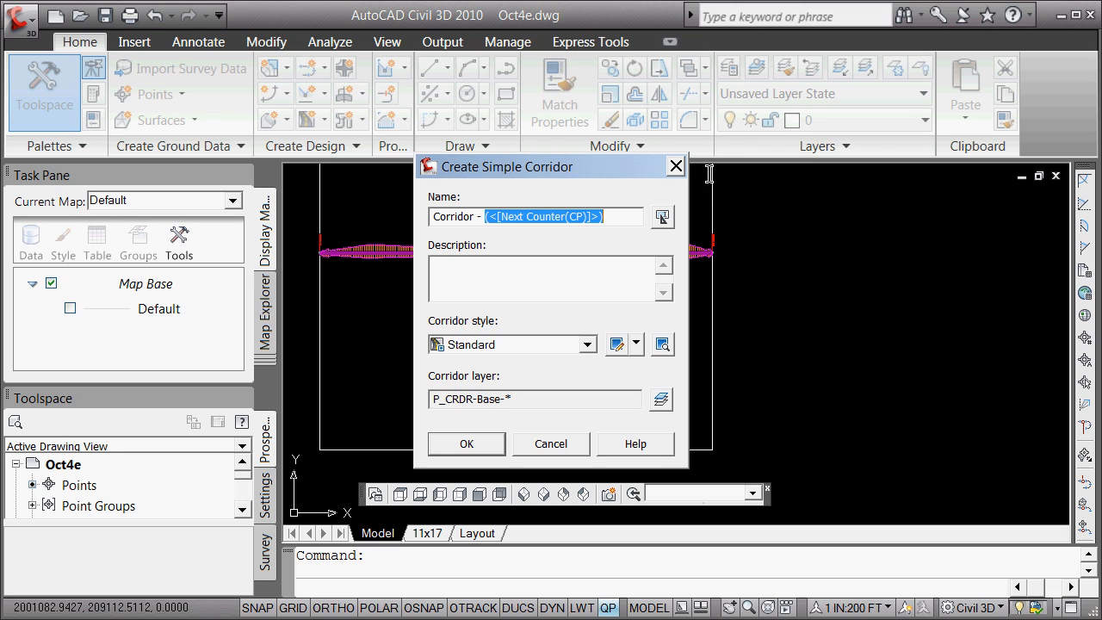
pyautogui.write('n')
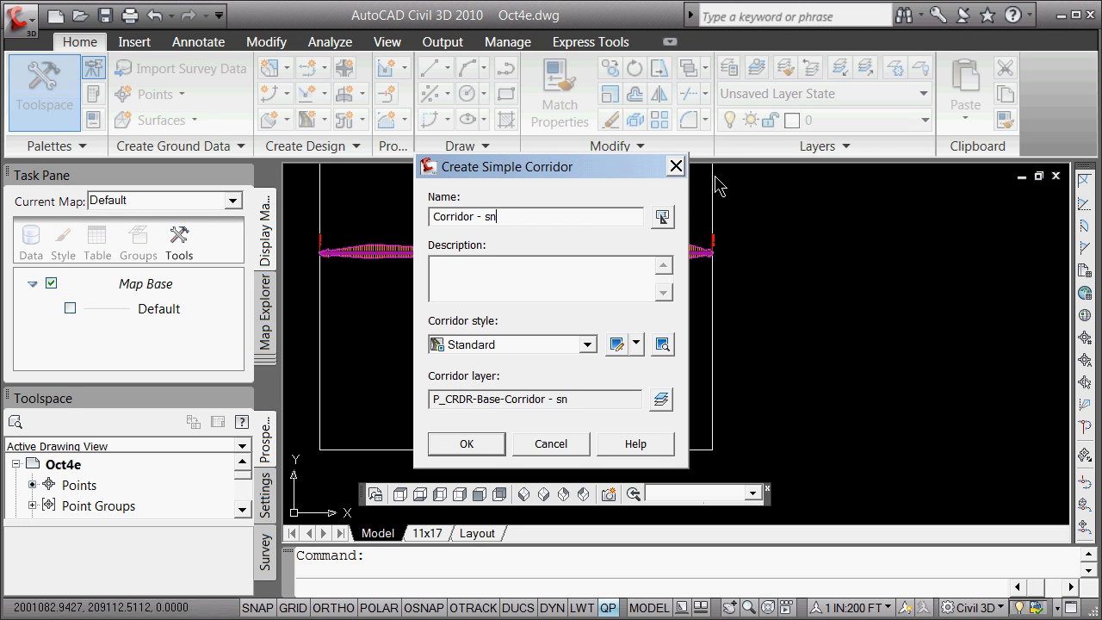
pyautogui.click(466, 444)
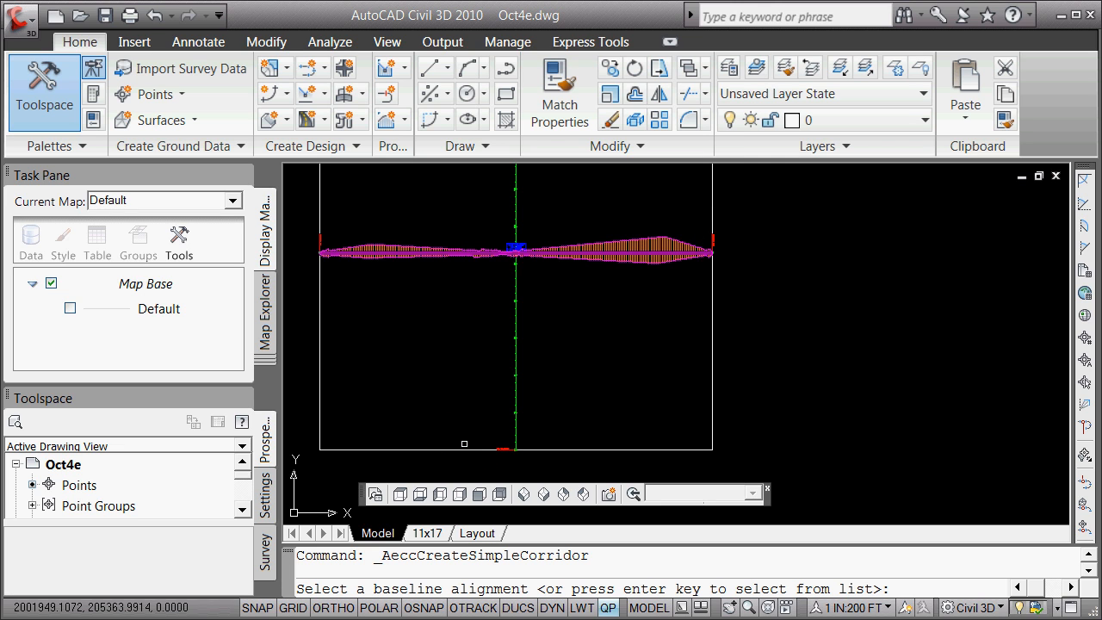
pyautogui.press('Return')
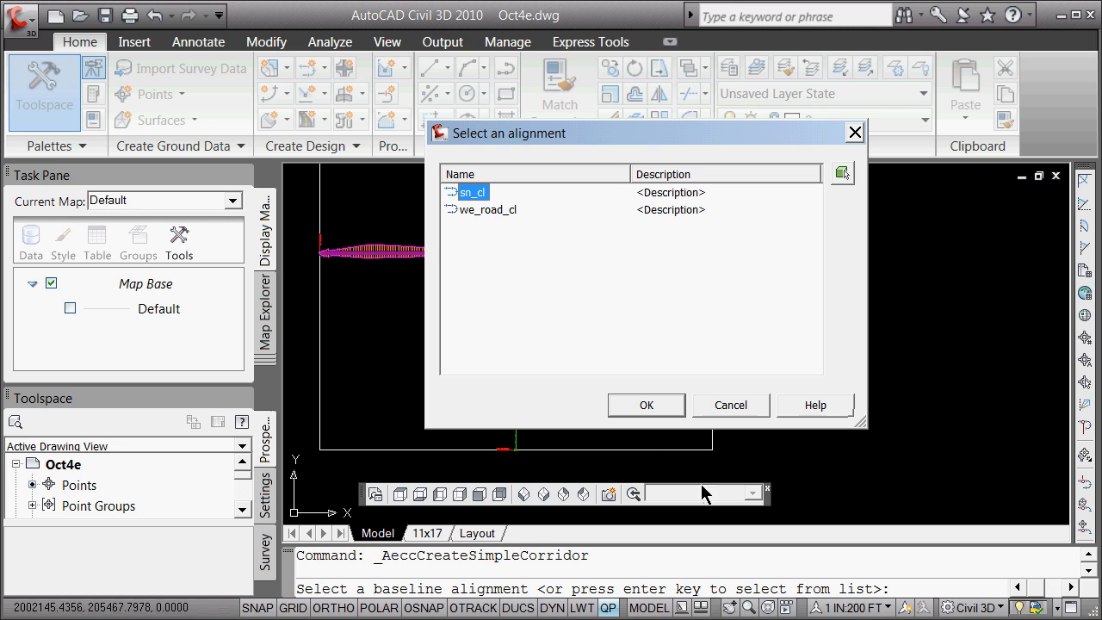
pyautogui.click(656, 411)
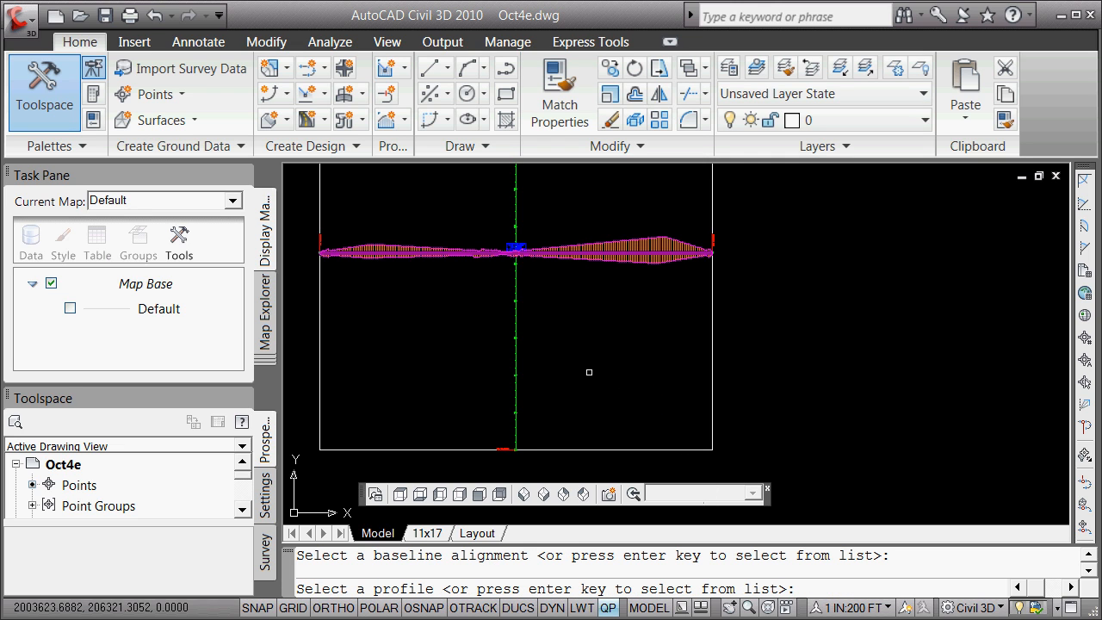
# - Assign the Layout (5) profile and the snass1 assembly to the south-north corridor
pyautogui.press('Return')
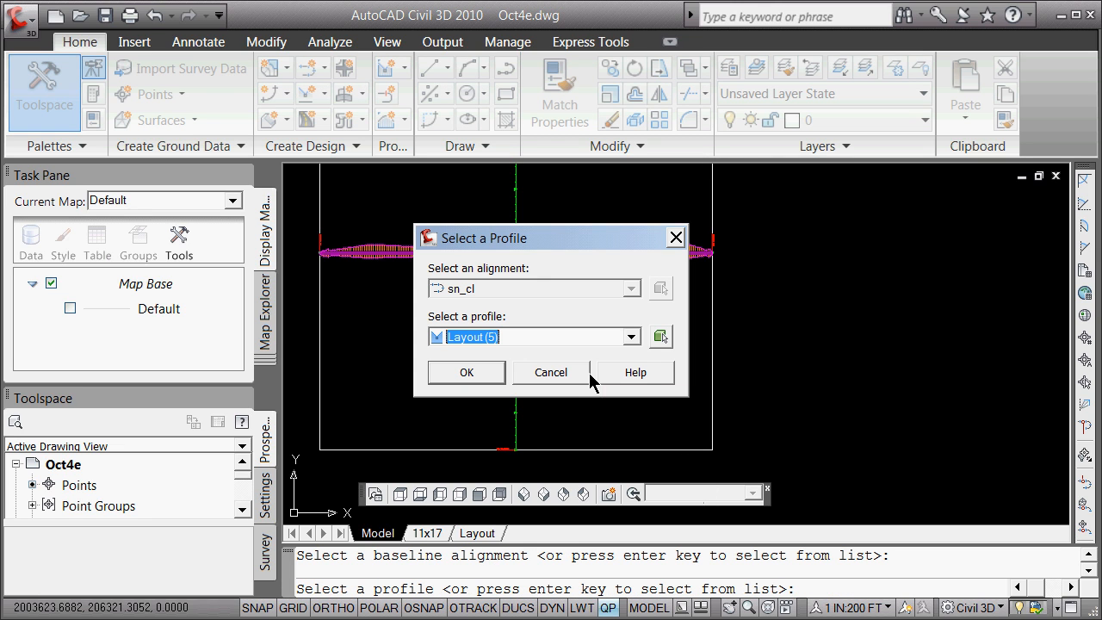
pyautogui.click(630, 342)
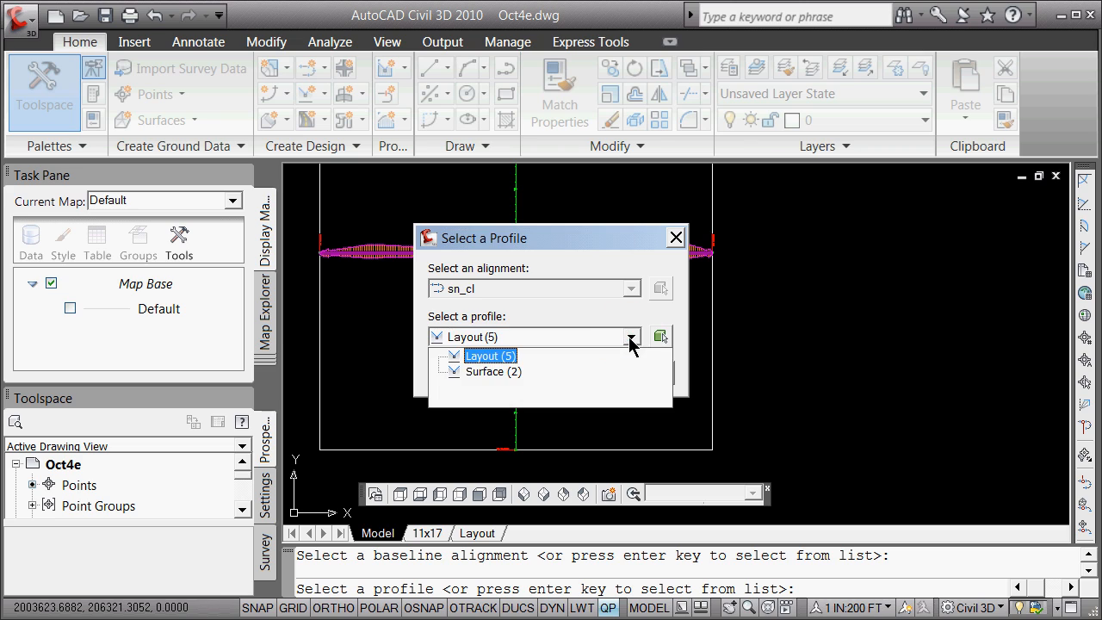
pyautogui.click(480, 355)
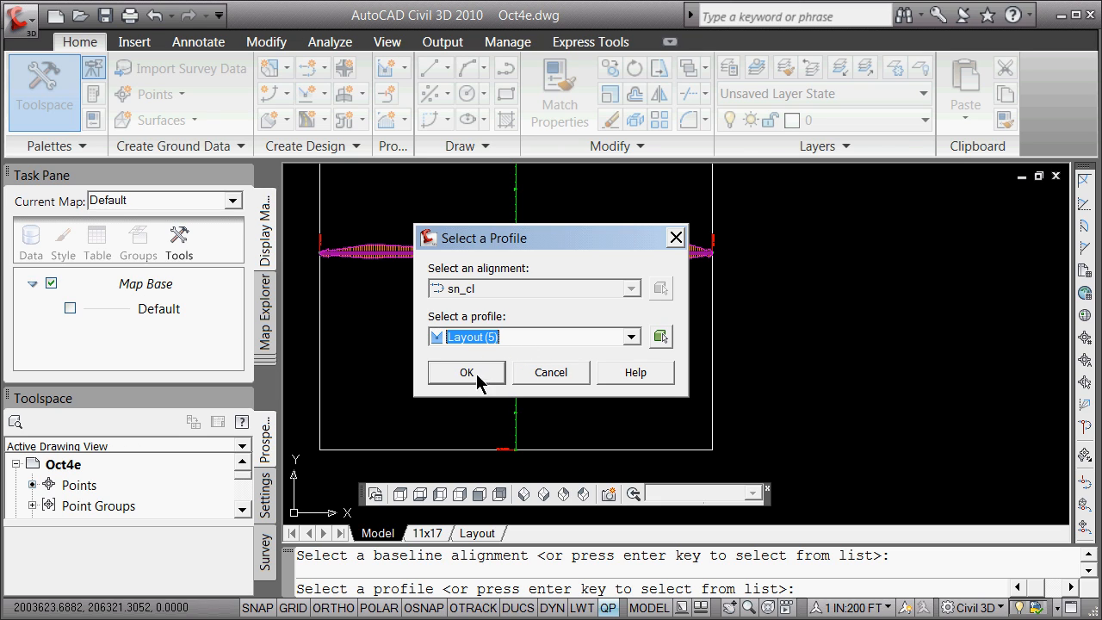
pyautogui.click(628, 339)
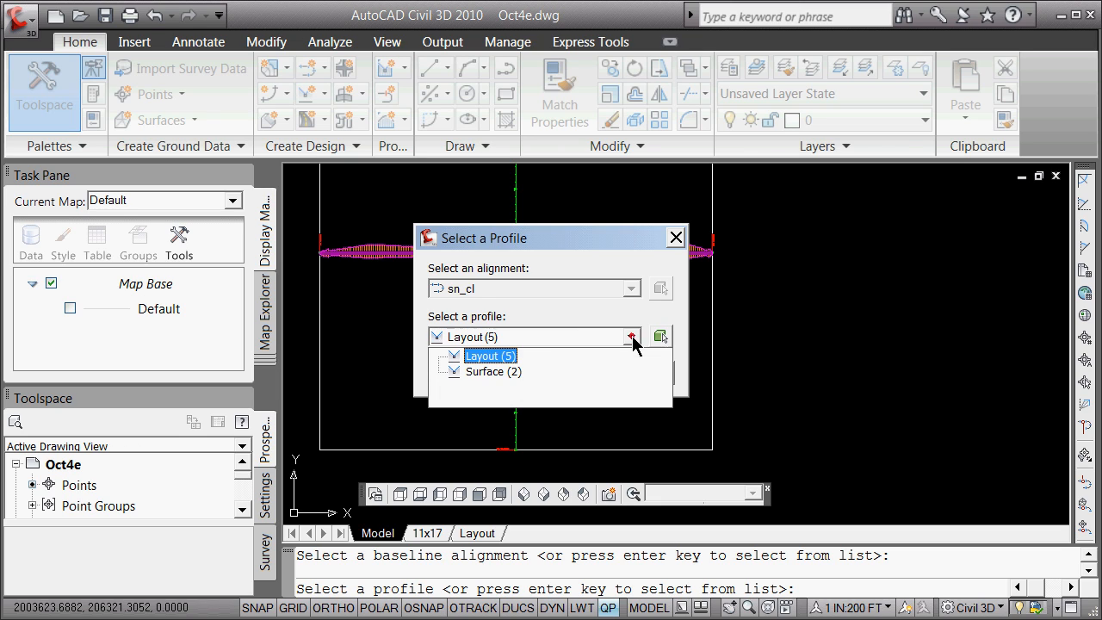
pyautogui.click(498, 358)
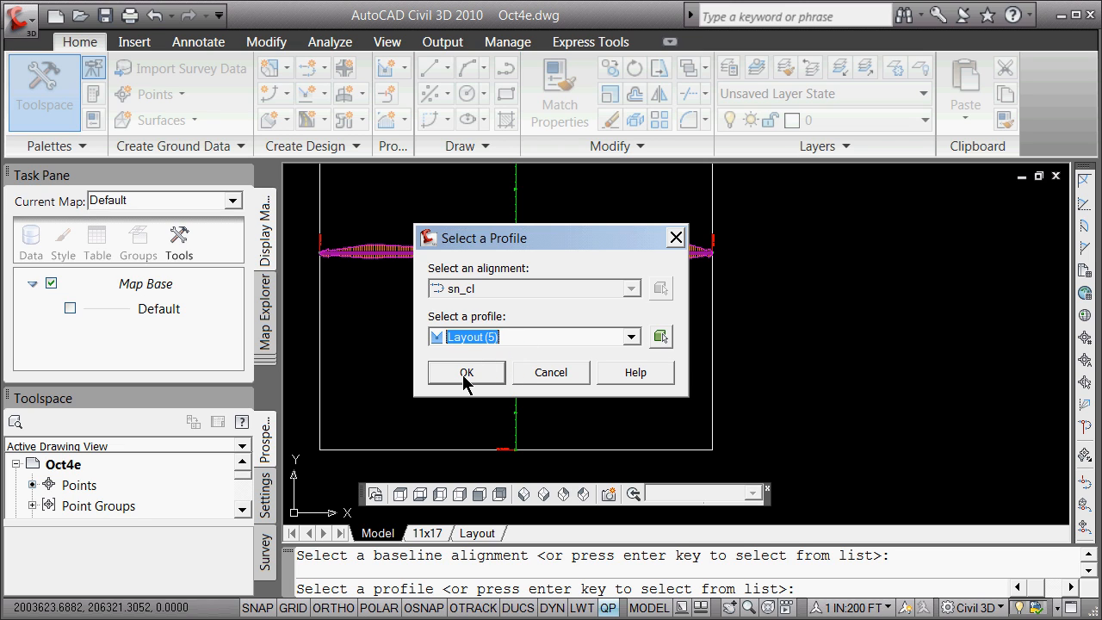
pyautogui.click(466, 373)
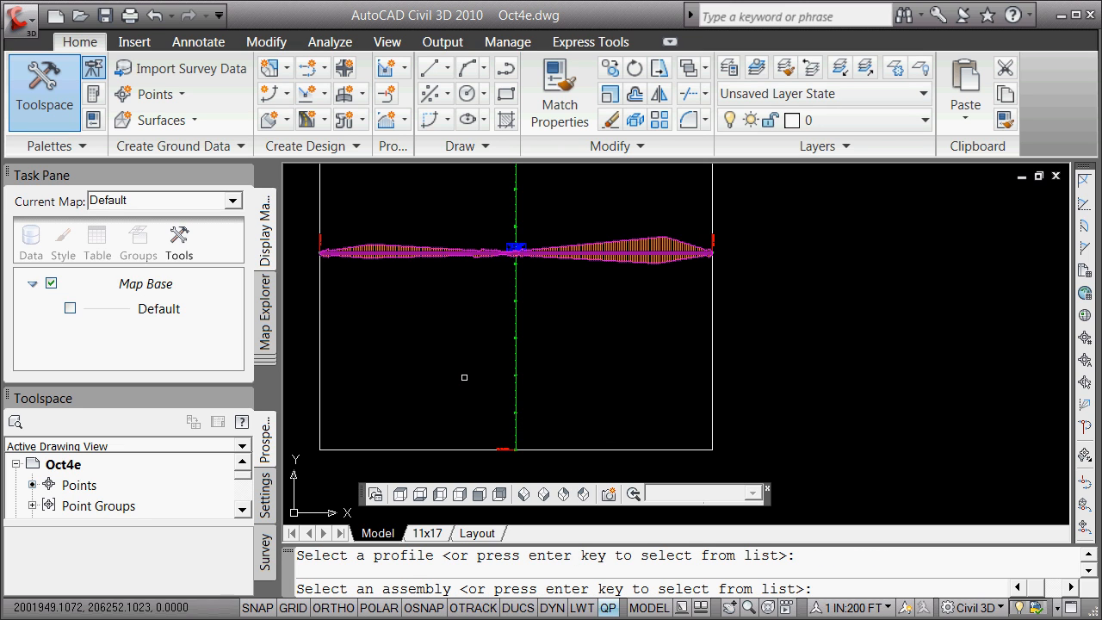
pyautogui.press('Return')
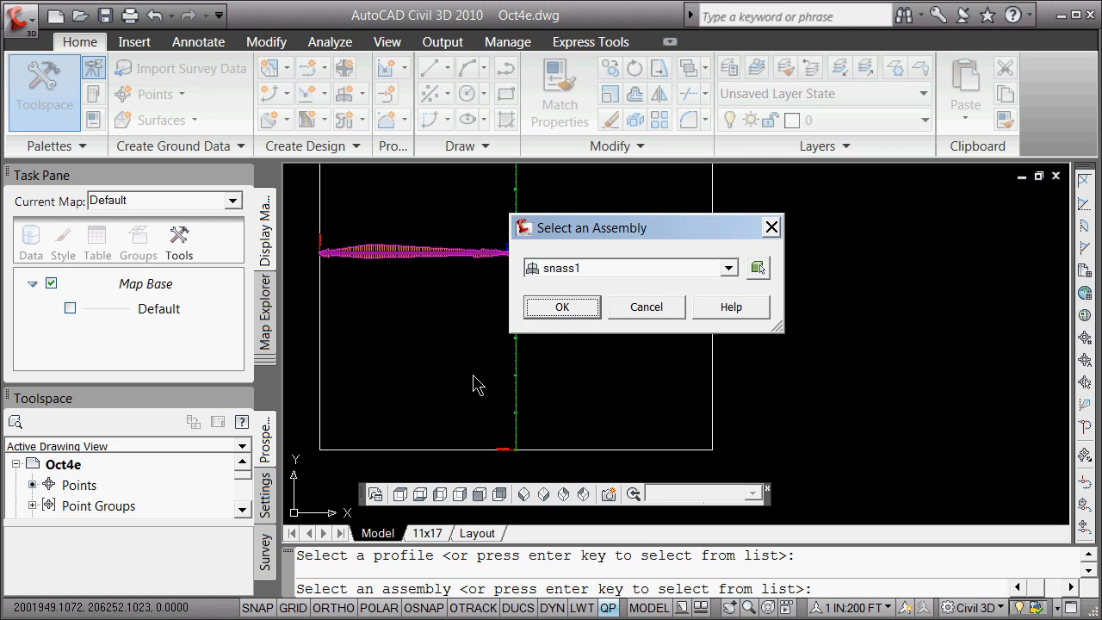
pyautogui.click(562, 307)
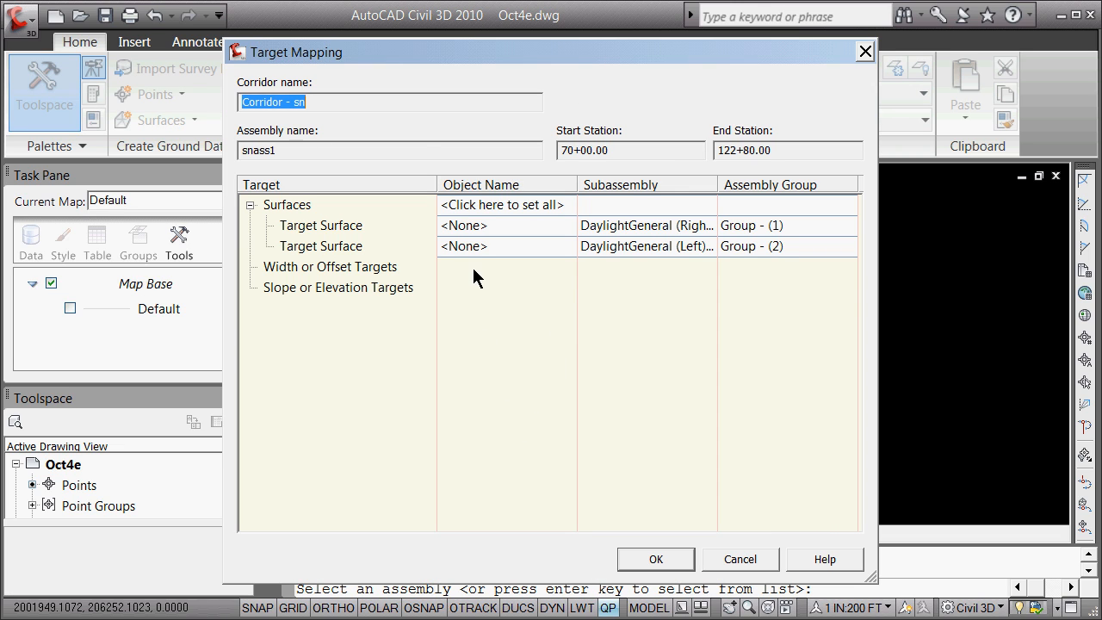
# - Map the right and left DaylightGeneral target surfaces of Corridor - sn to extopo_bogus and build the corridor
pyautogui.click(472, 229)
pyautogui.click(495, 210)
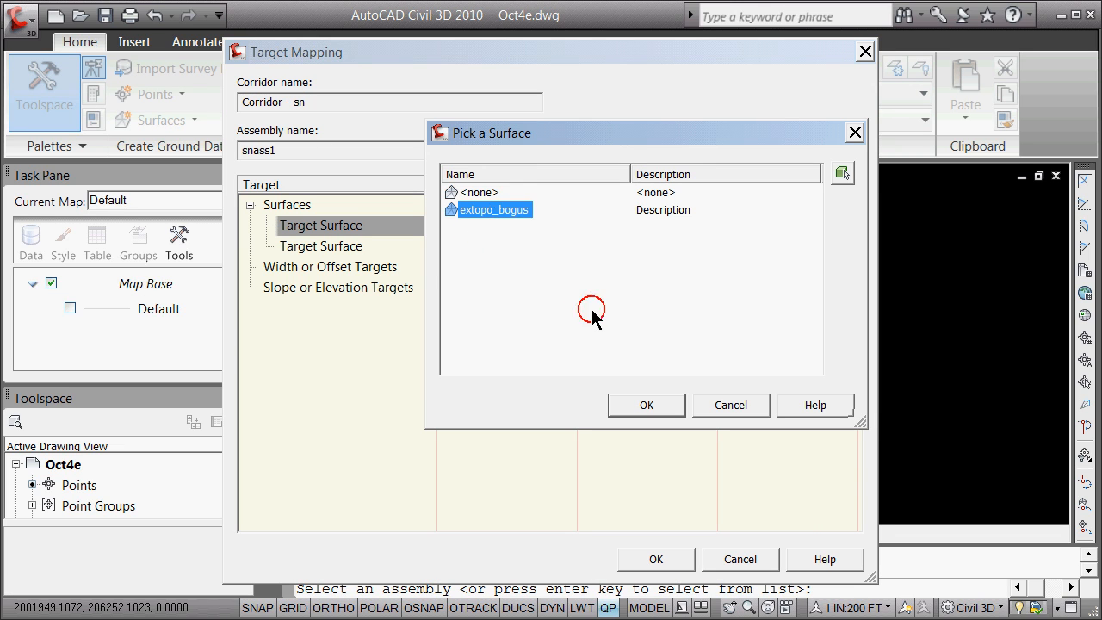
pyautogui.click(646, 406)
pyautogui.click(460, 248)
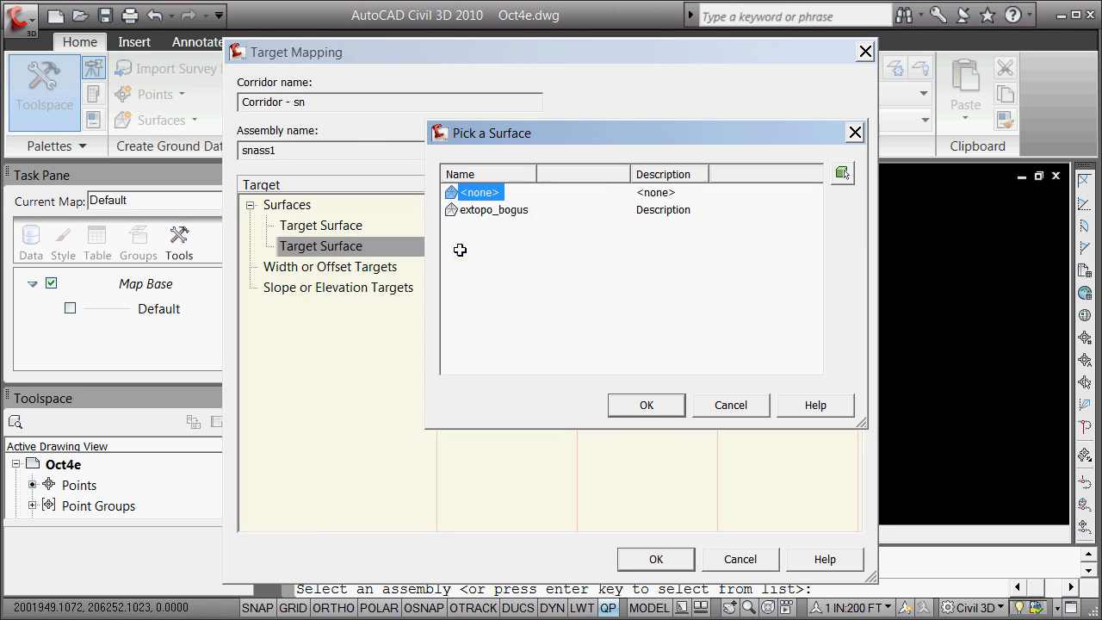
pyautogui.click(484, 210)
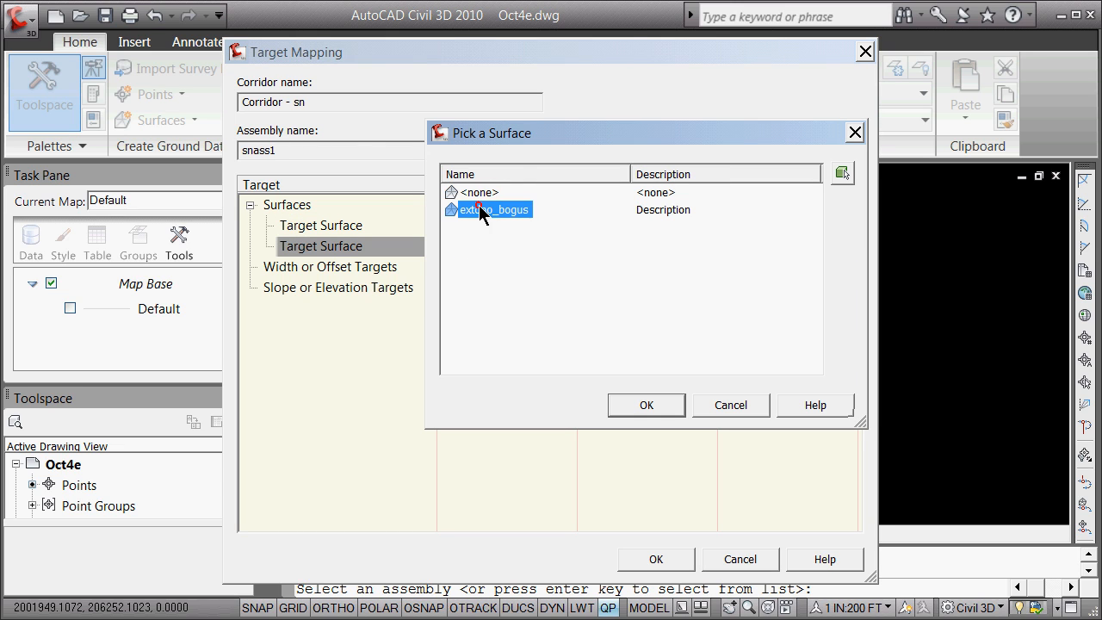
pyautogui.click(648, 407)
pyautogui.click(661, 559)
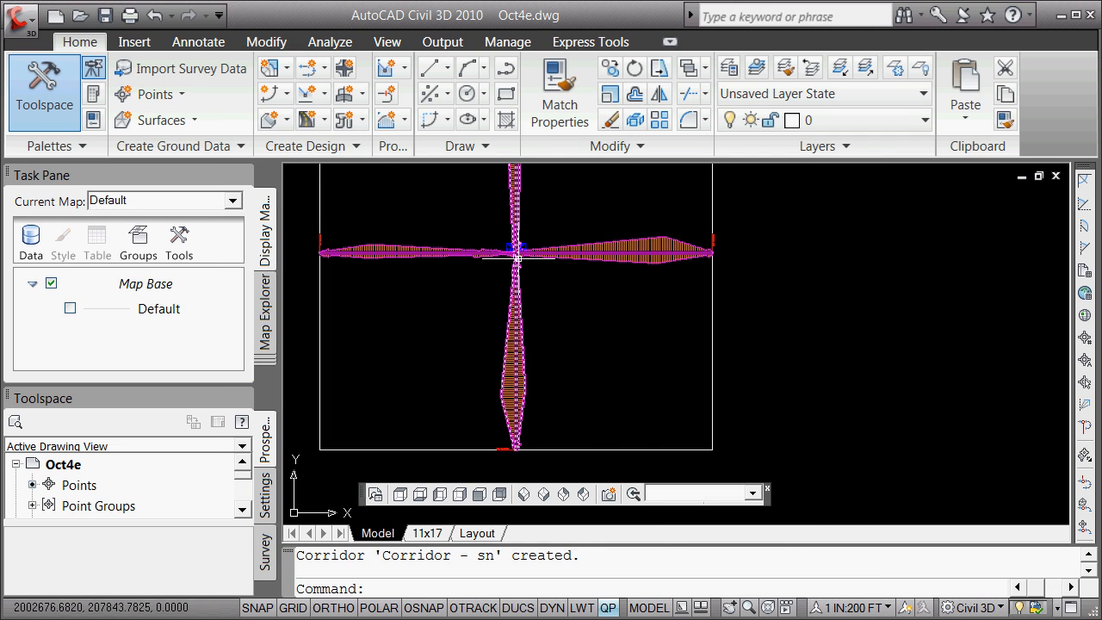
# - Examine the south-north corridor along its length and where it crosses the west-east corridor at the intersection
pyautogui.scroll(-4, 479, 237)
pyautogui.scroll(5, 476, 210)
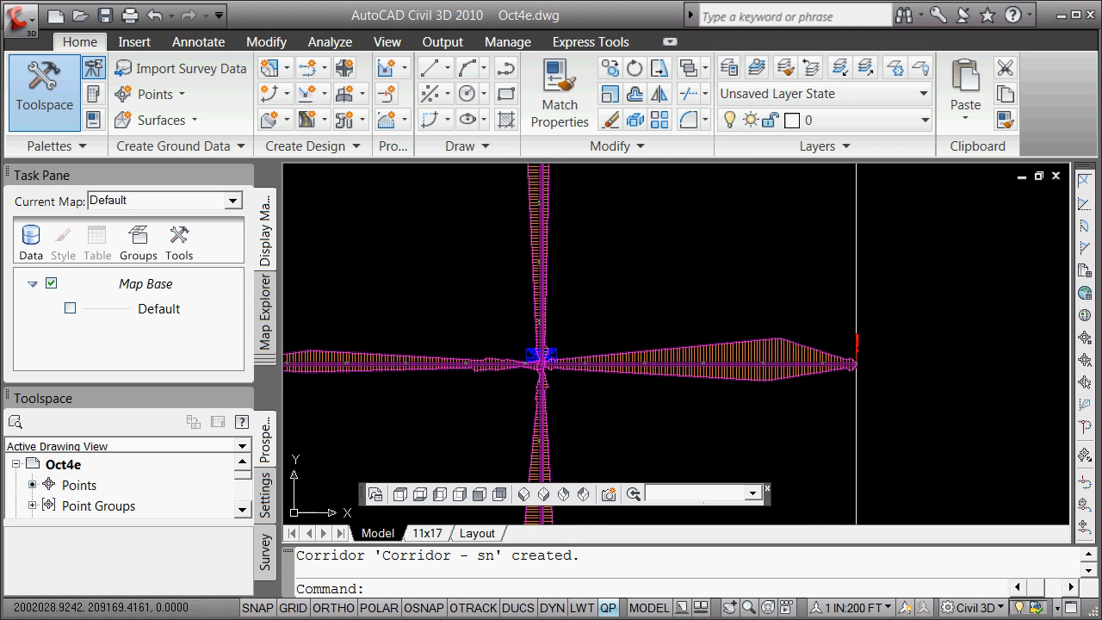
pyautogui.scroll(-2, 582, 353)
pyautogui.scroll(5, 591, 419)
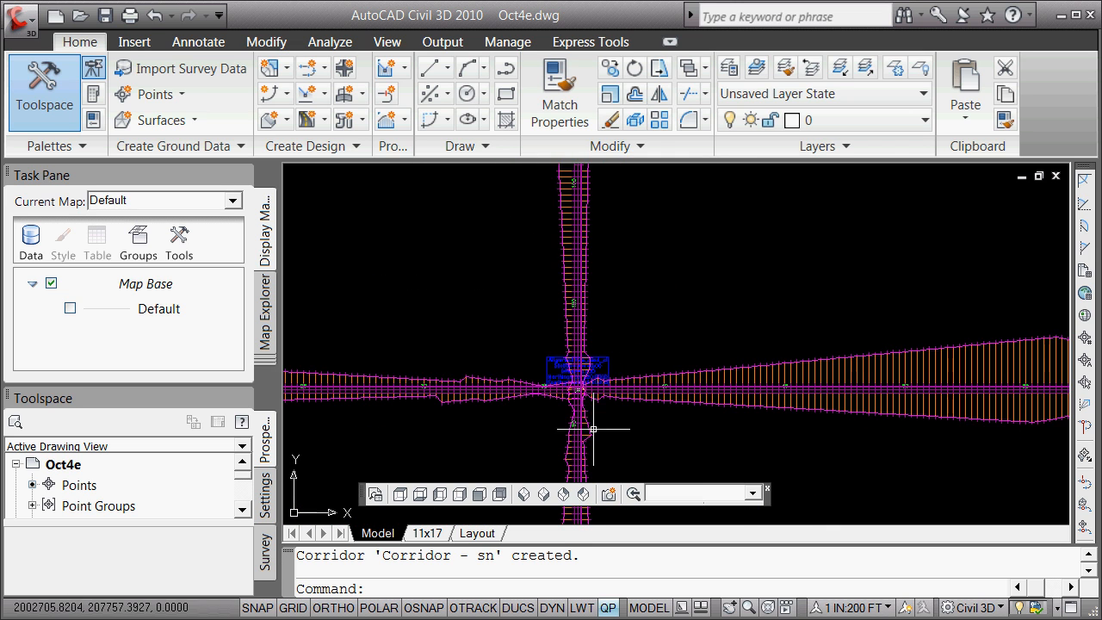
pyautogui.scroll(-4, 487, 319)
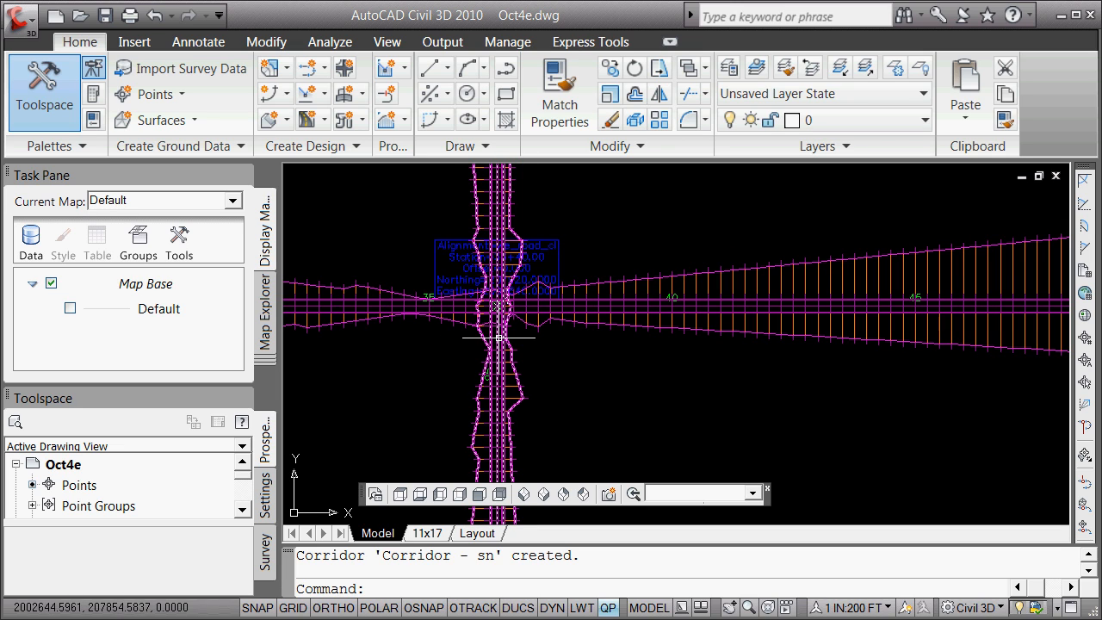
pyautogui.moveTo(498, 338)
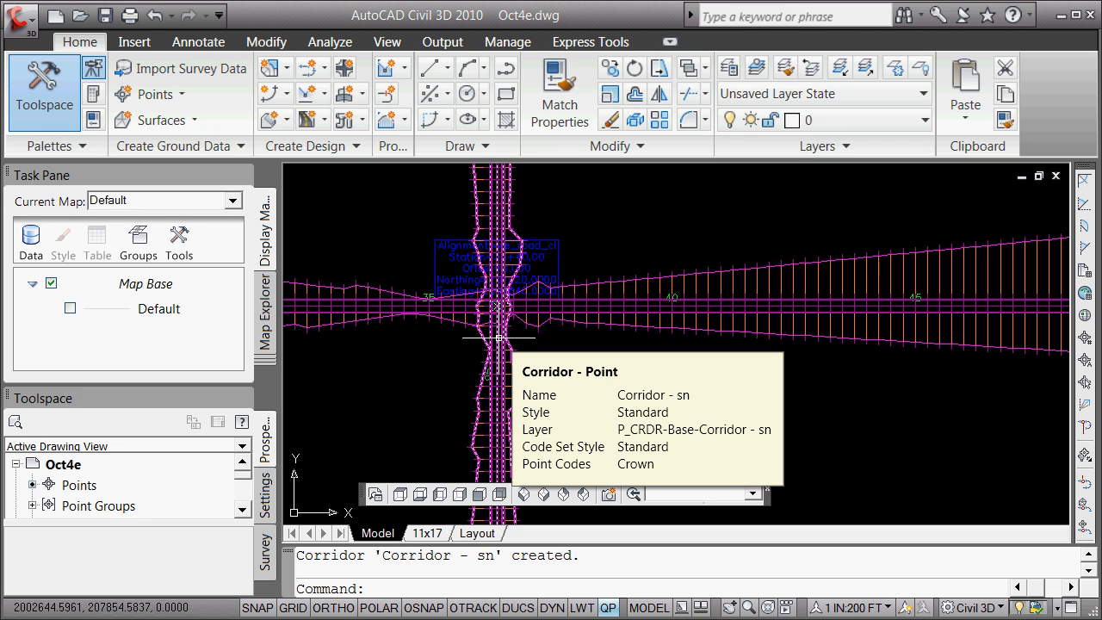
pyautogui.scroll(-5, 499, 338)
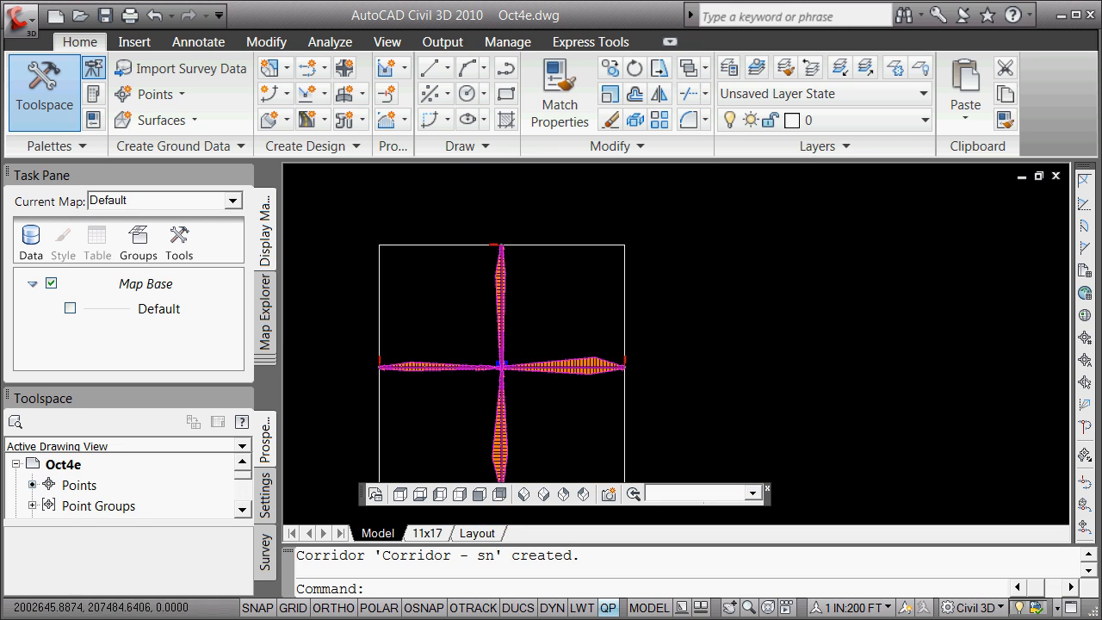
pyautogui.scroll(8, 494, 366)
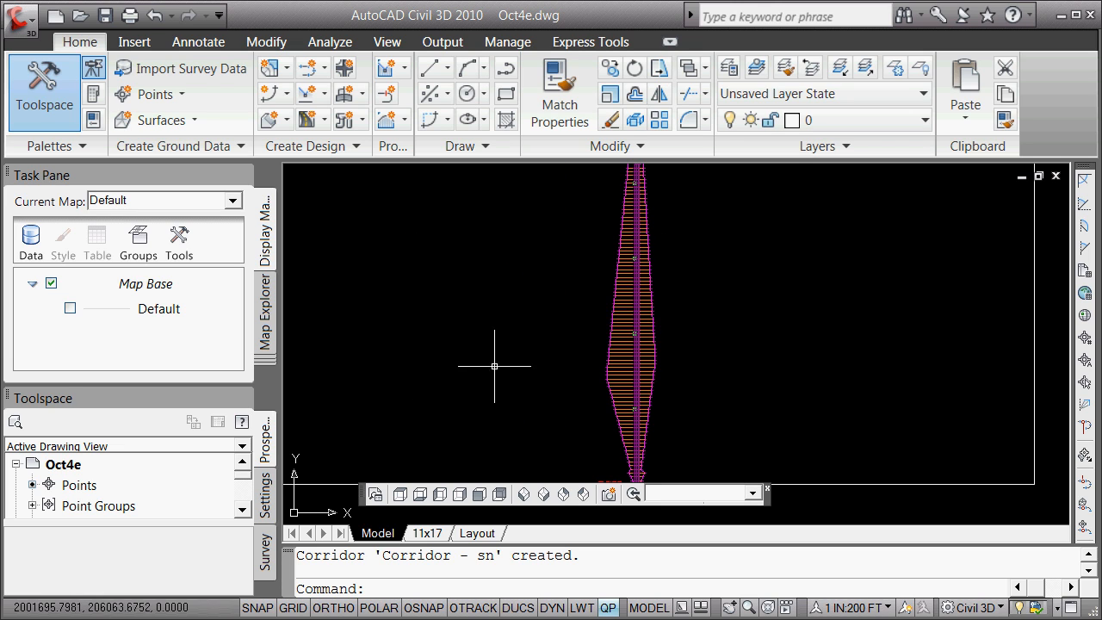
pyautogui.scroll(-10, 494, 366)
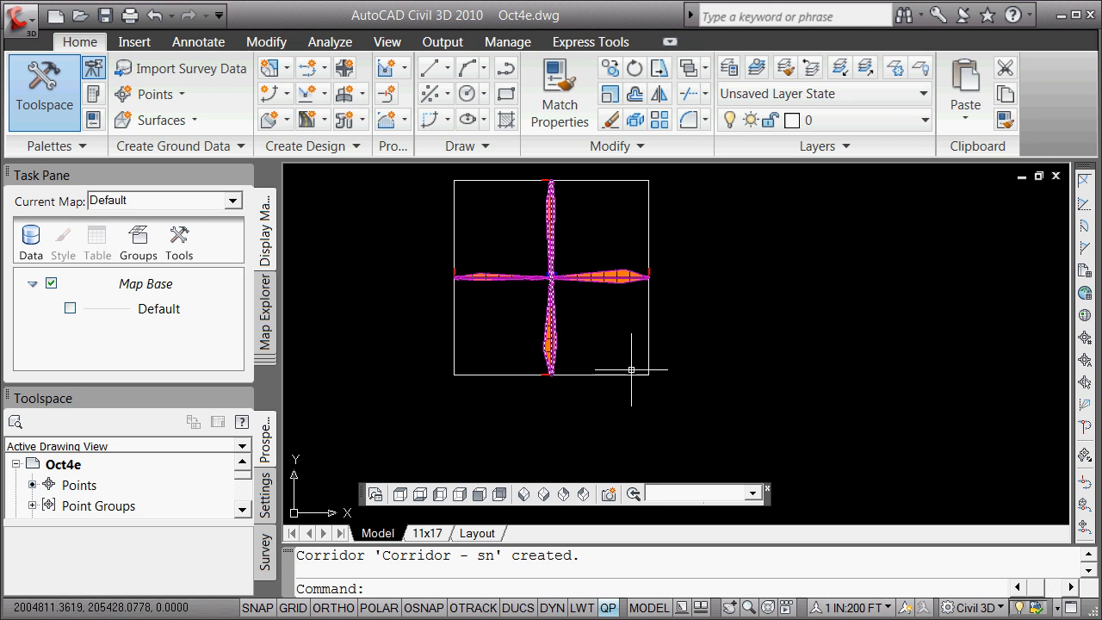
# - Save a copy of the drawing in DWG format as Oct4f.dwg in the same folder
pyautogui.click(19, 19)
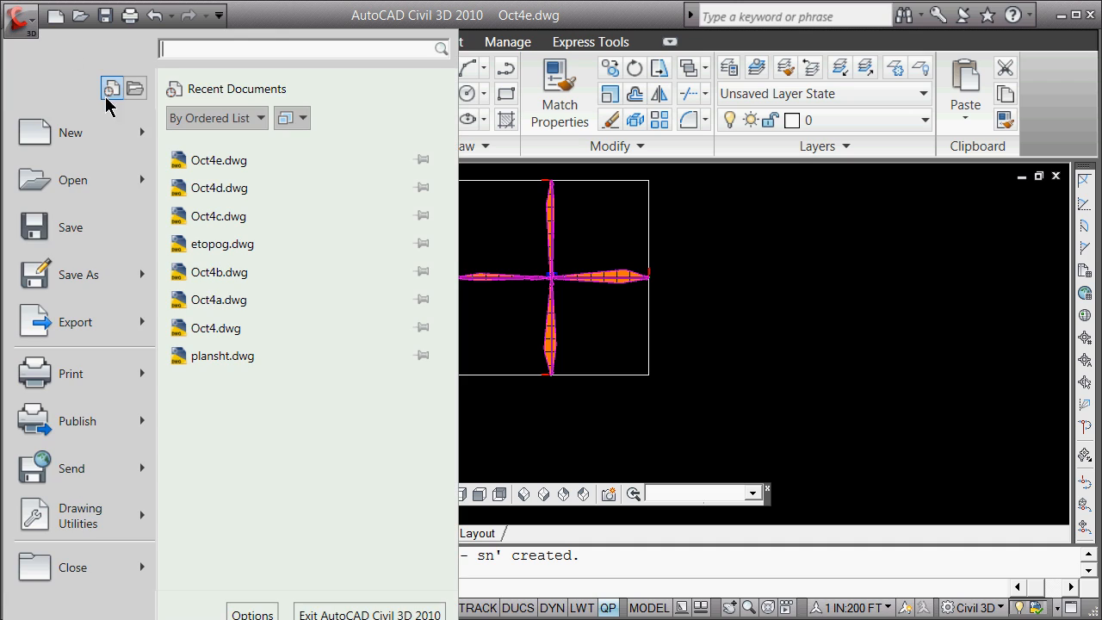
pyautogui.moveTo(143, 276)
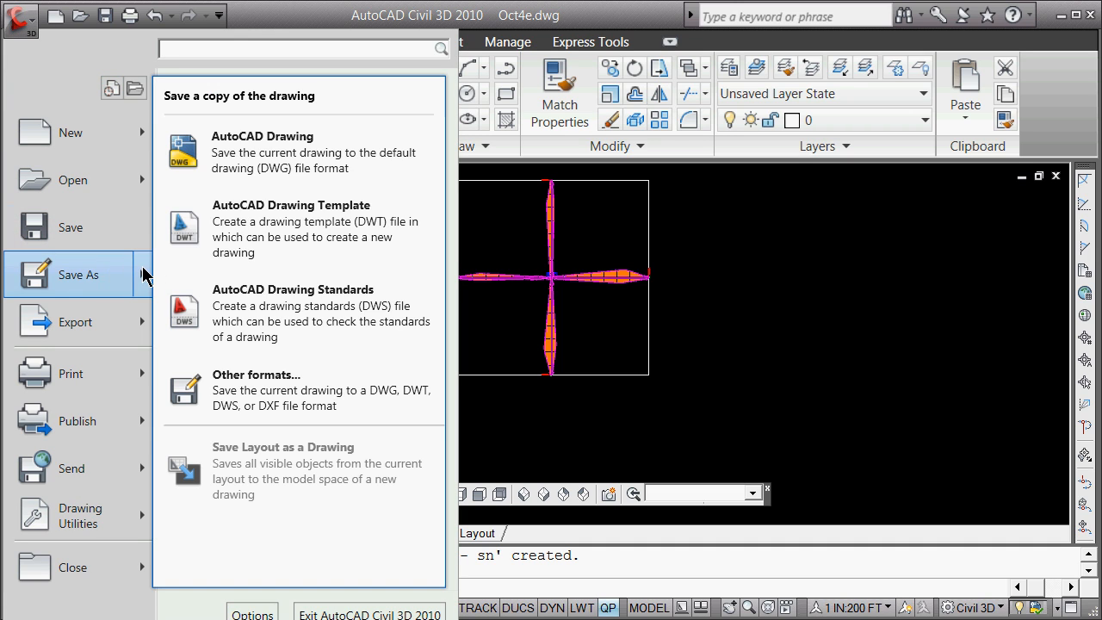
pyautogui.click(225, 155)
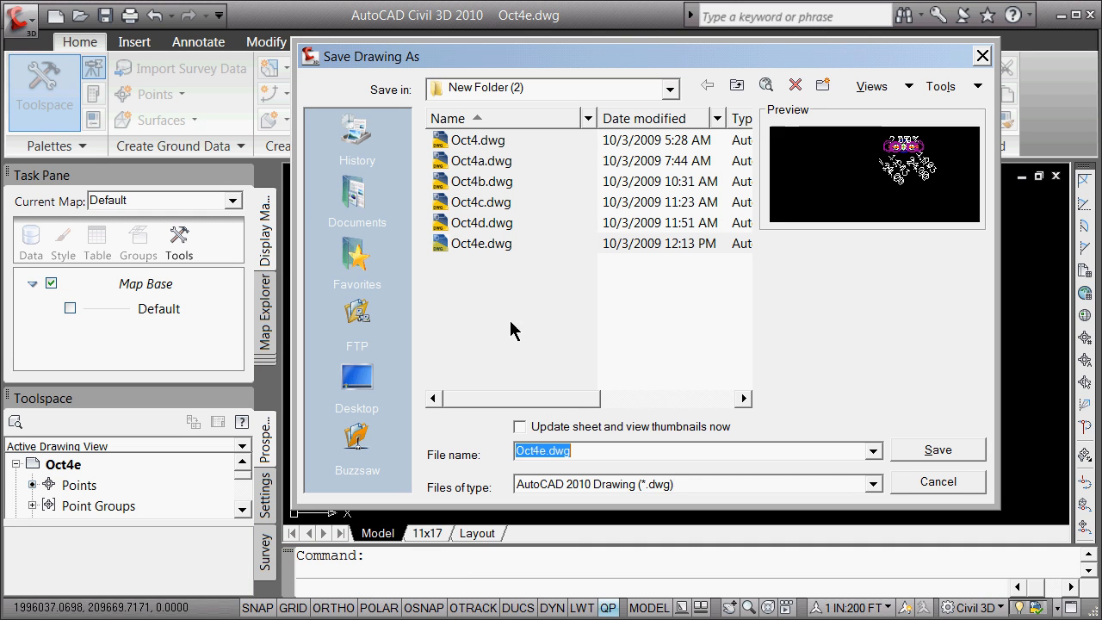
pyautogui.click(486, 245)
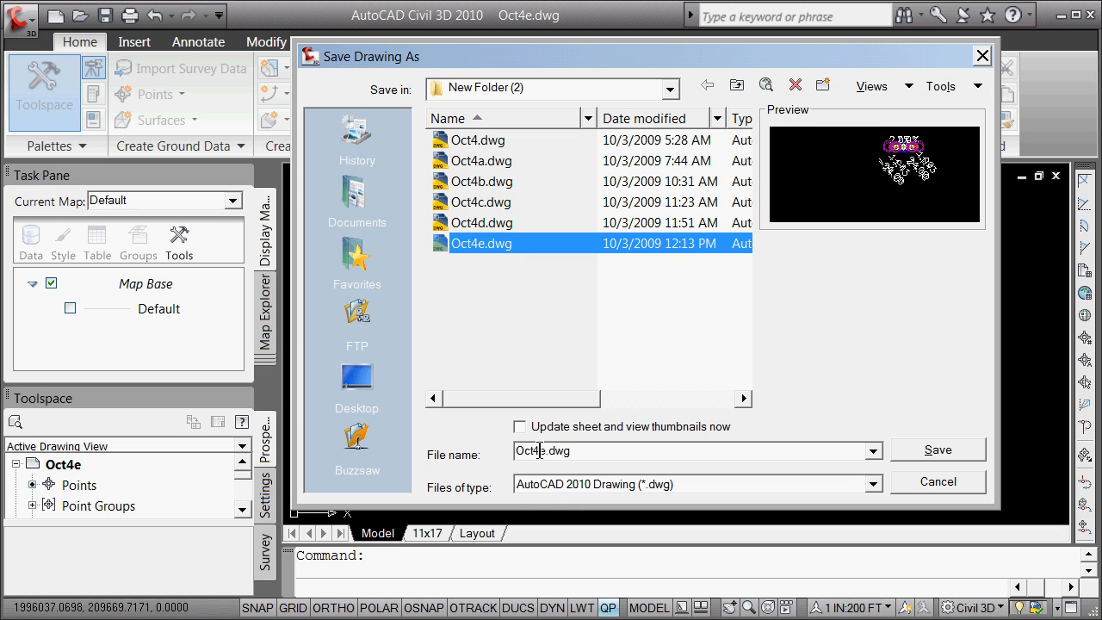
pyautogui.click(543, 450)
pyautogui.click(543, 451)
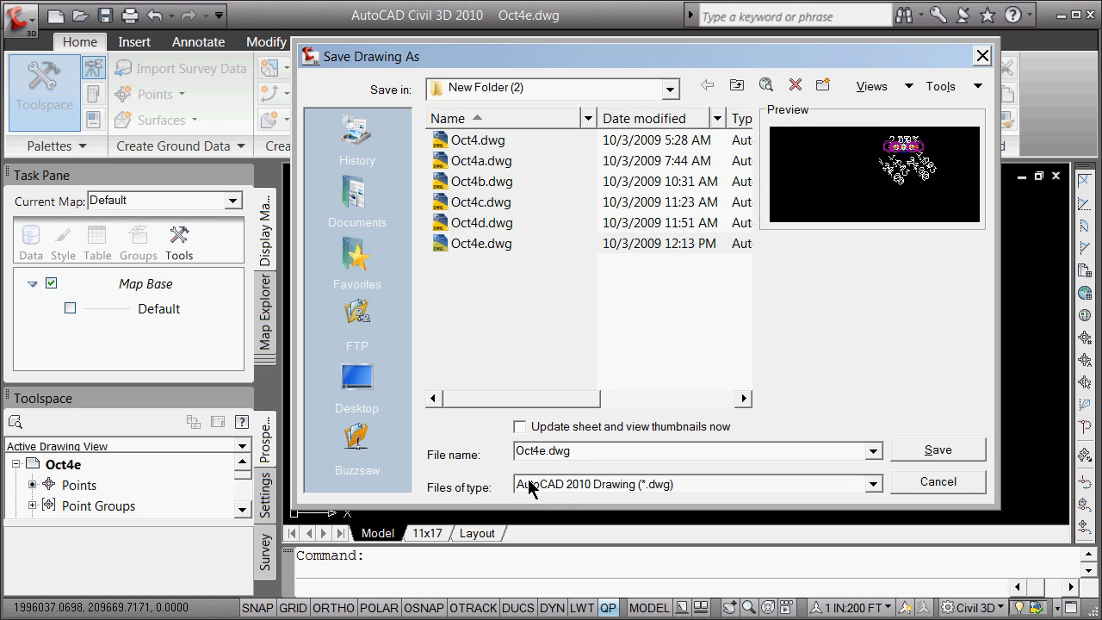
pyautogui.press('BackSpace')
pyautogui.write('f')
pyautogui.click(926, 449)
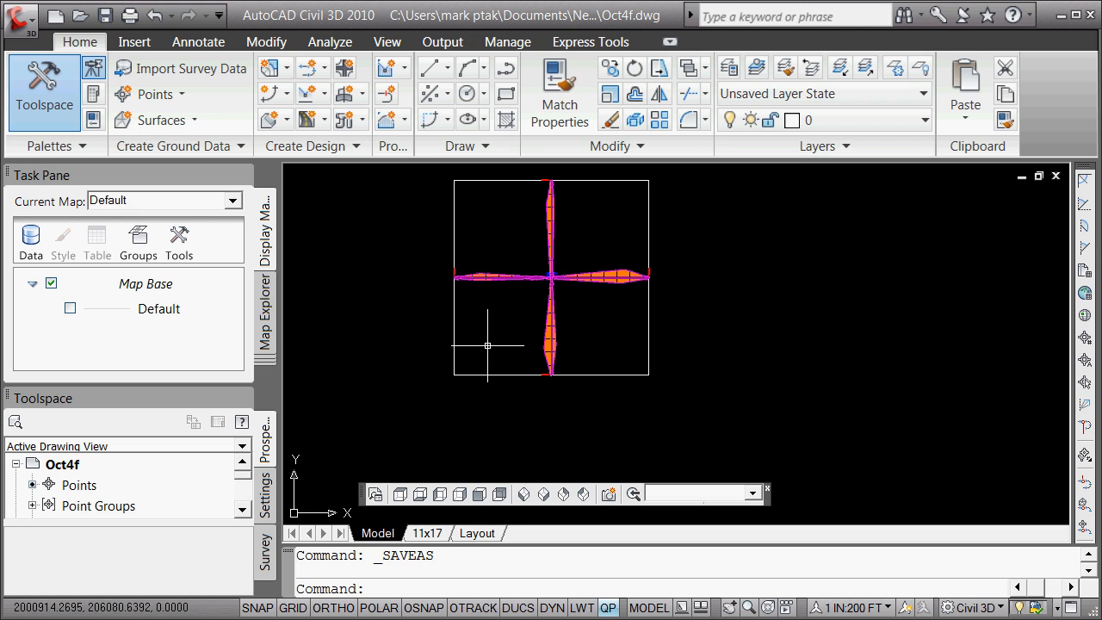
pyautogui.moveTo(484, 345)
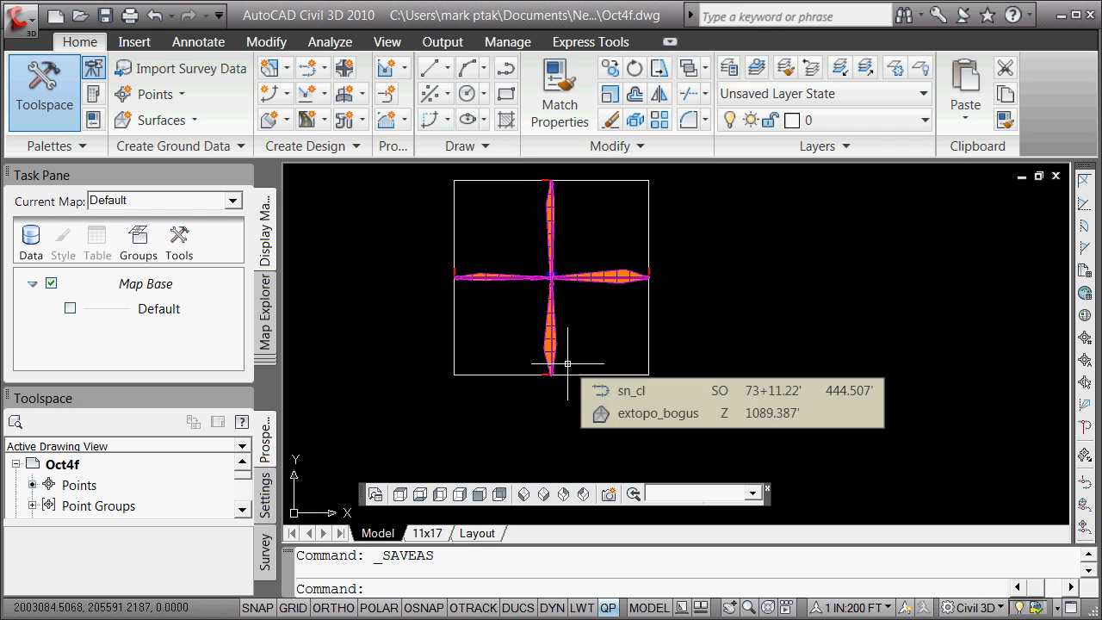
# - Draw a straight polyline at elevation 1300 diagonally across the road intersection, from southeast of it to the northwest
pyautogui.write('pline')
pyautogui.press('Return')
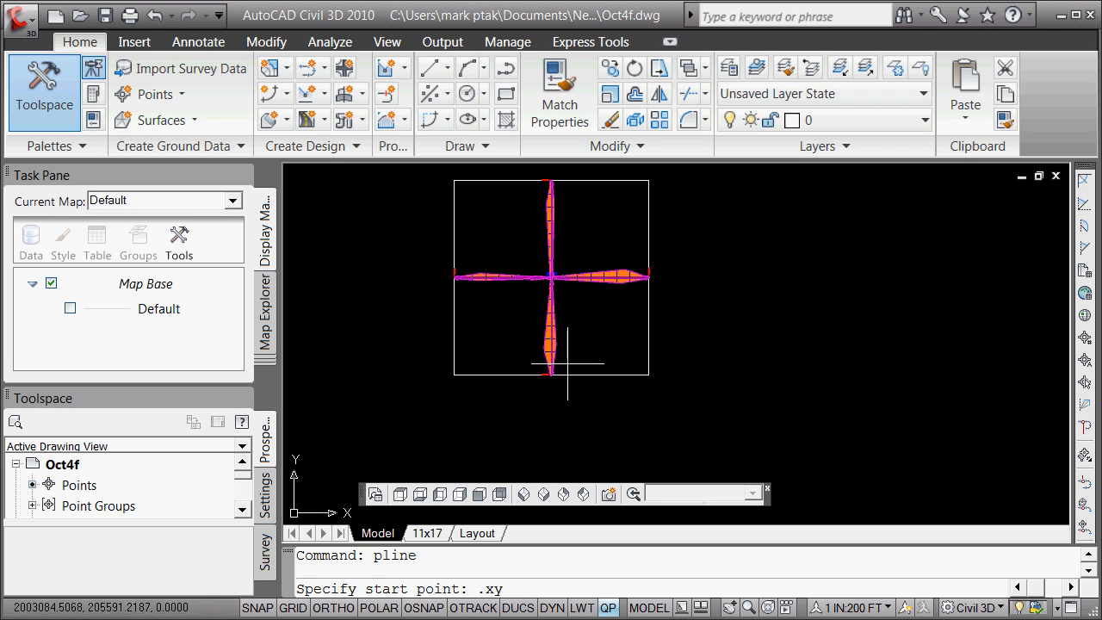
pyautogui.write('.xy')
pyautogui.press('Return')
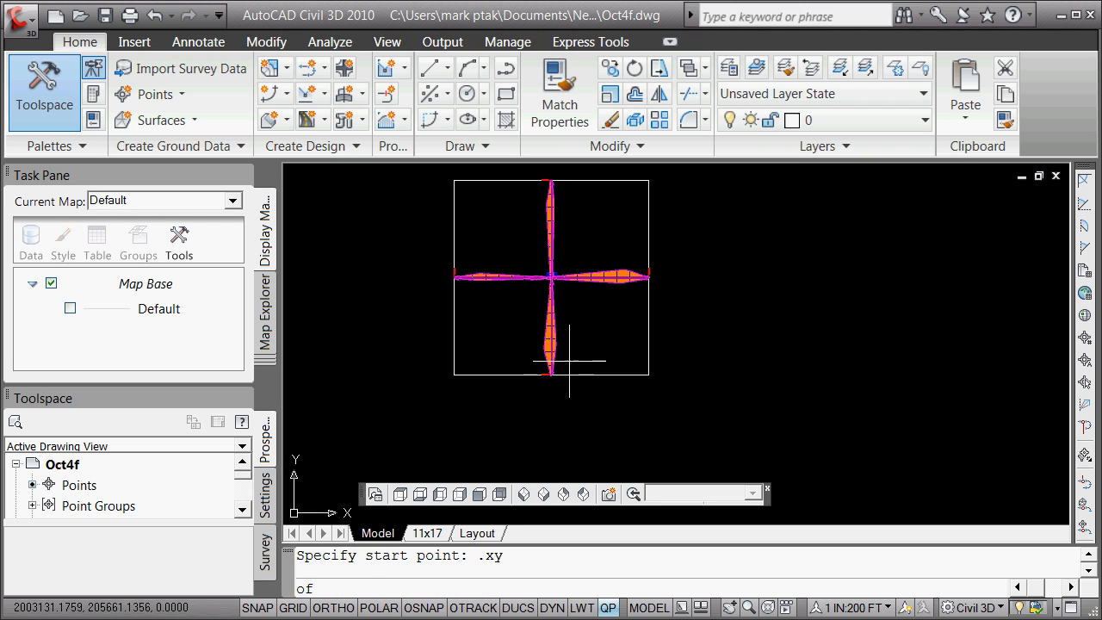
pyautogui.click(571, 361)
pyautogui.write('1')
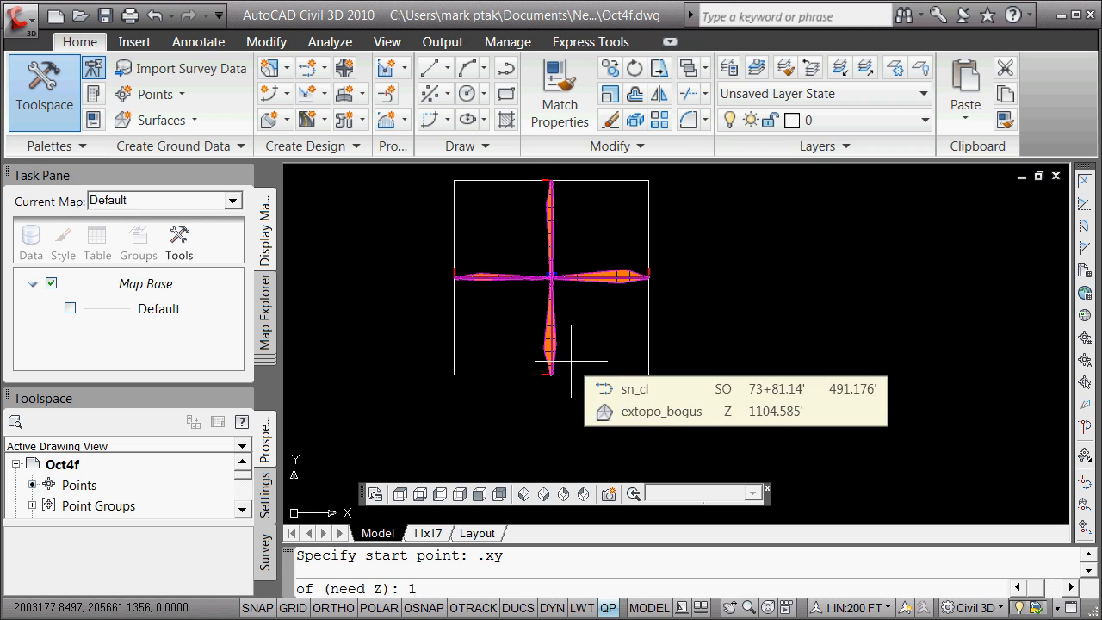
pyautogui.write('300')
pyautogui.press('Return')
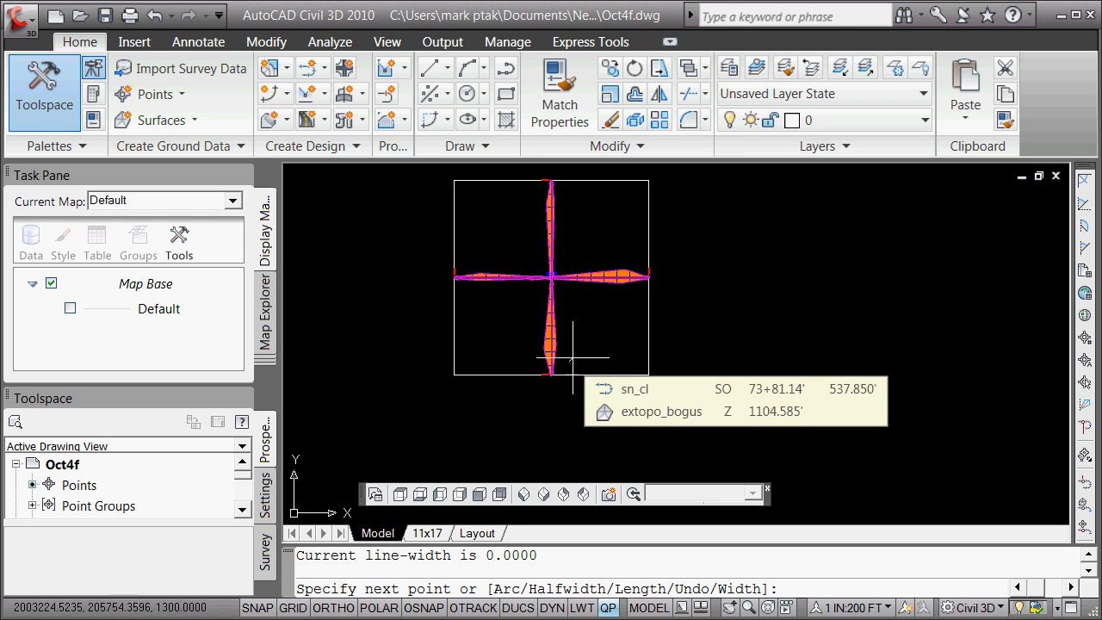
pyautogui.click(525, 188)
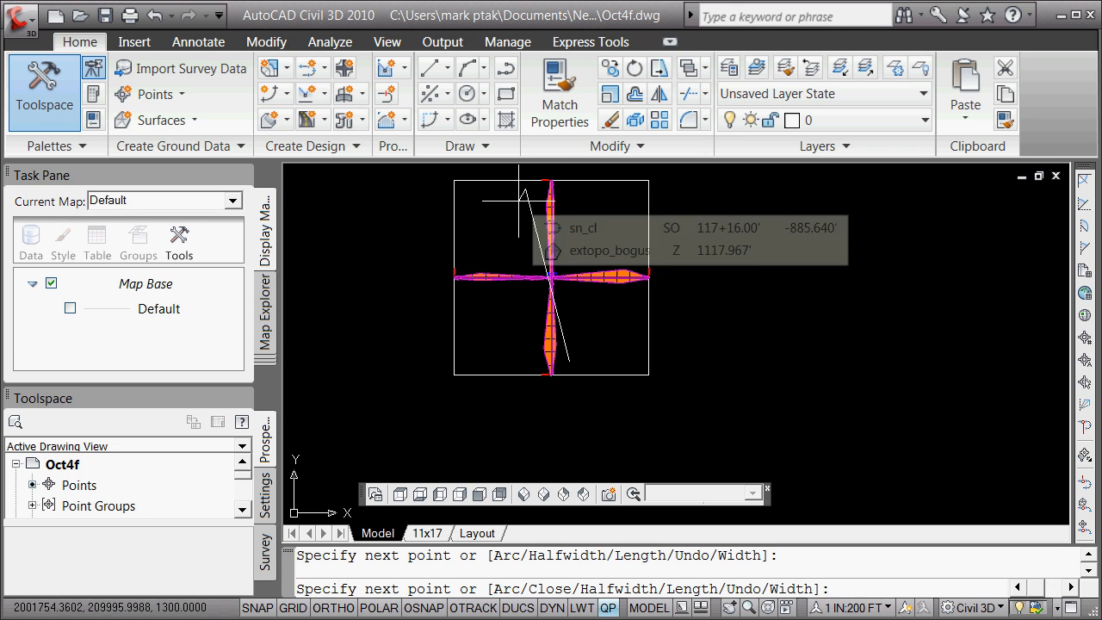
pyautogui.press('Return')
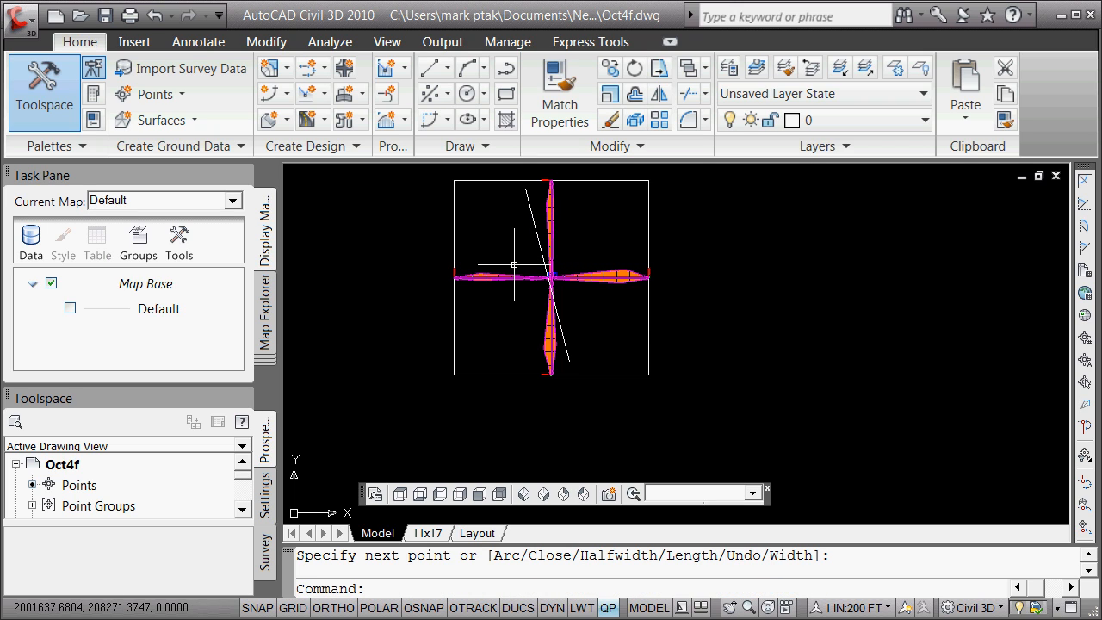
# - Move the diagonal polyline by the relative offset 0,100,-100
pyautogui.click(570, 364)
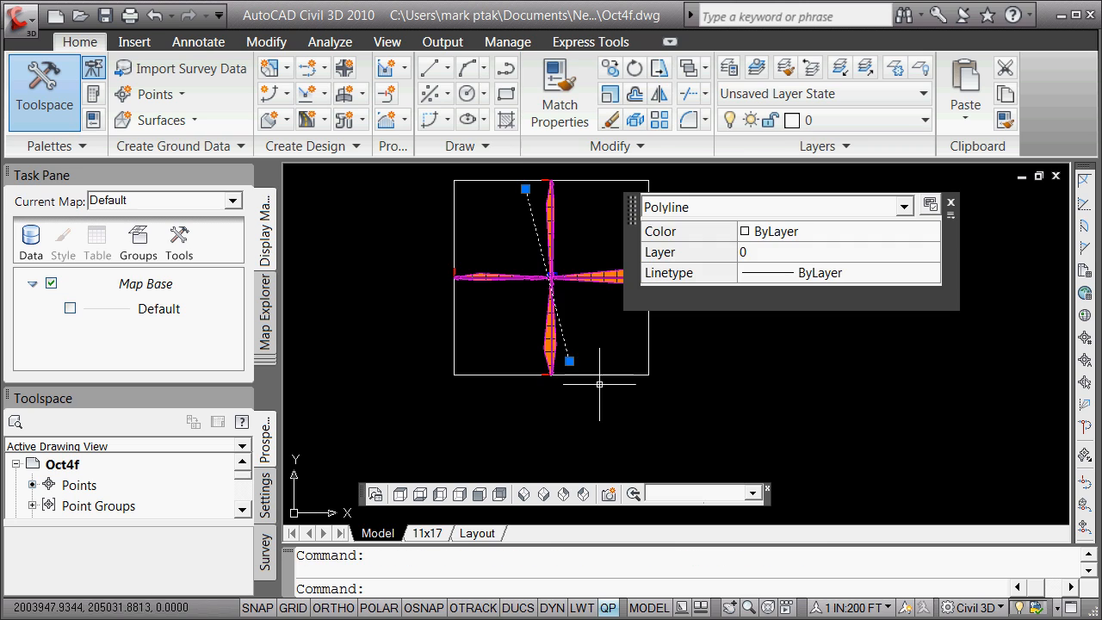
pyautogui.click(569, 360)
pyautogui.press('space')
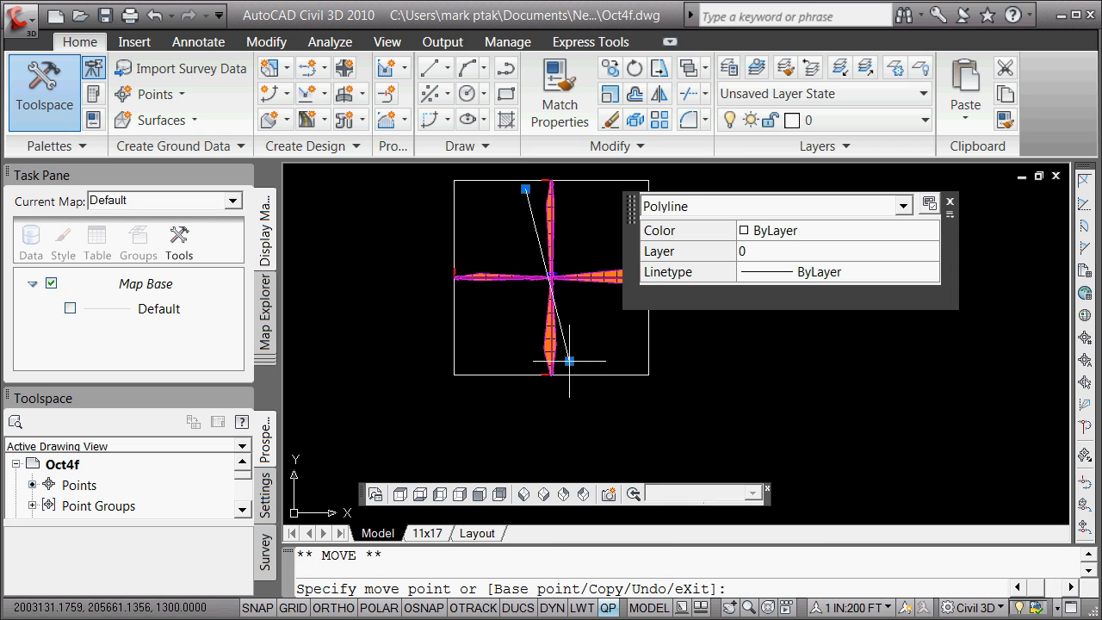
pyautogui.write('@0,100,-100')
pyautogui.press('Return')
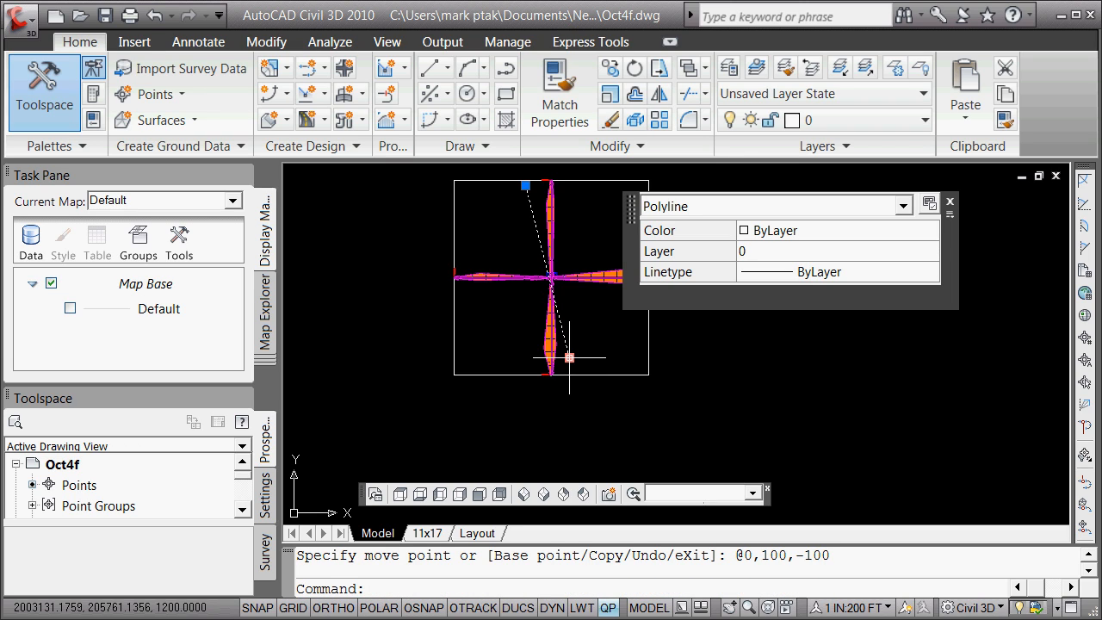
pyautogui.press('Escape')
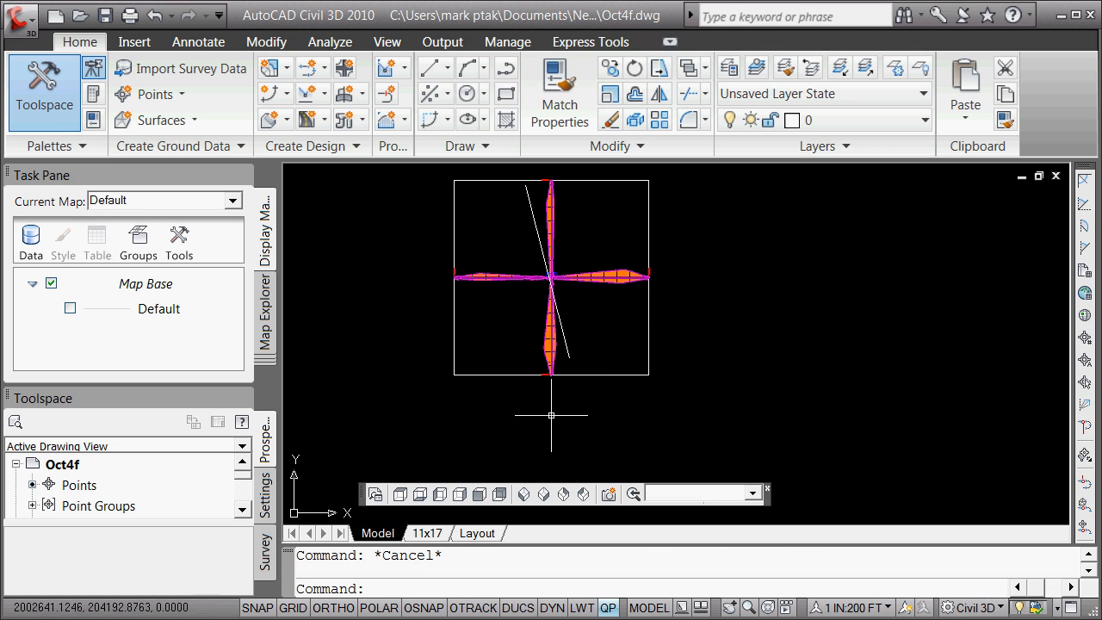
# - Copy the moved polyline back by a relative offset of -100 in Y and upward in Z, keeping the original
pyautogui.click(565, 348)
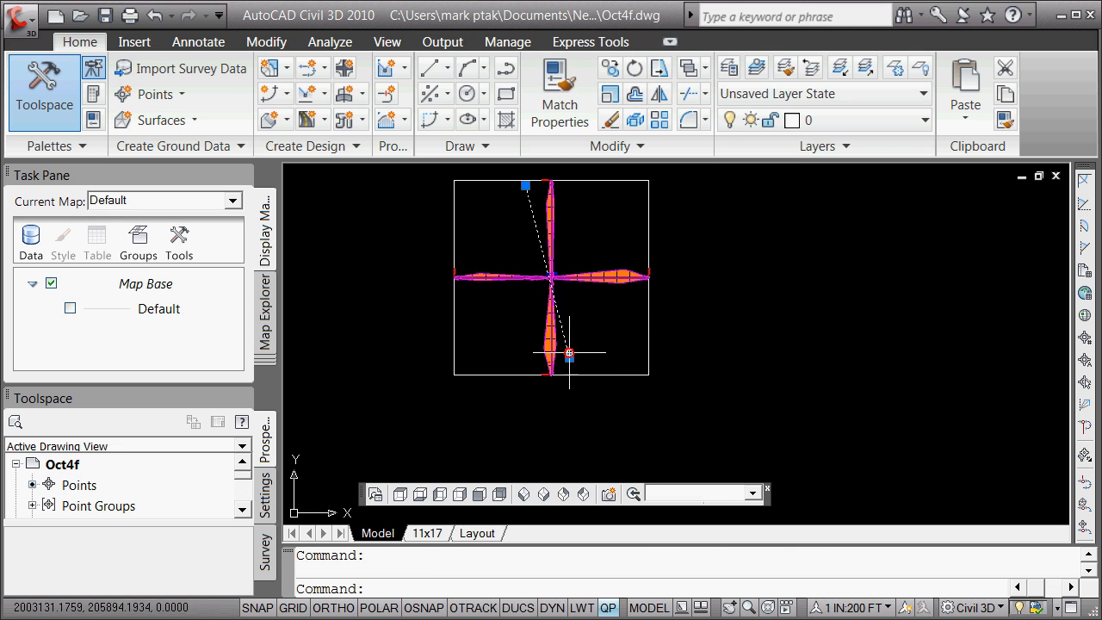
pyautogui.click(569, 358)
pyautogui.press('space')
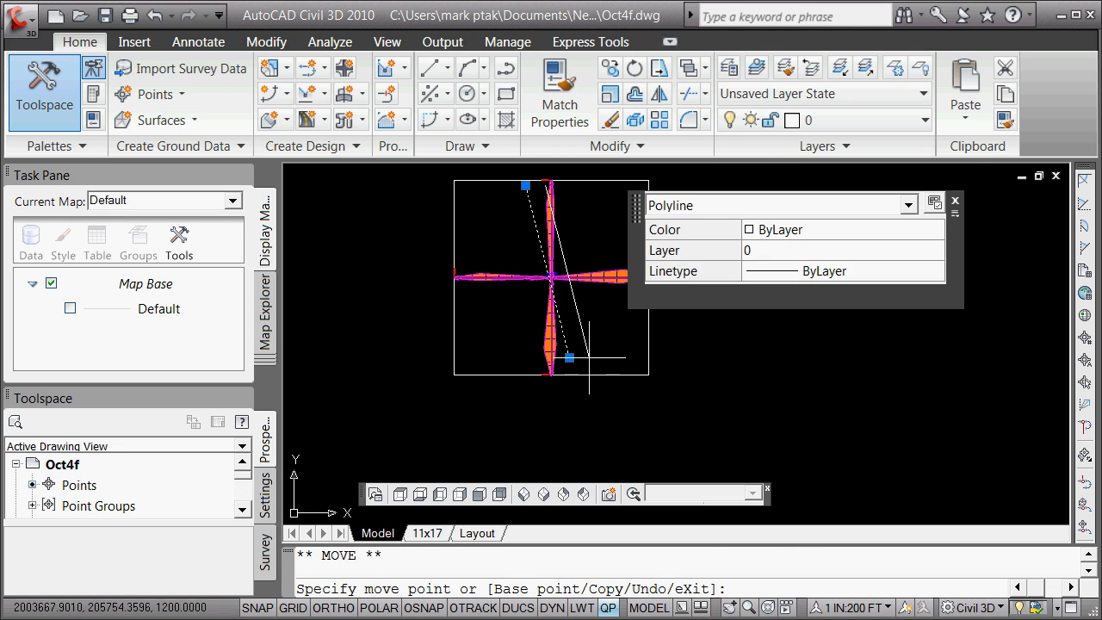
pyautogui.write('c')
pyautogui.press('Return')
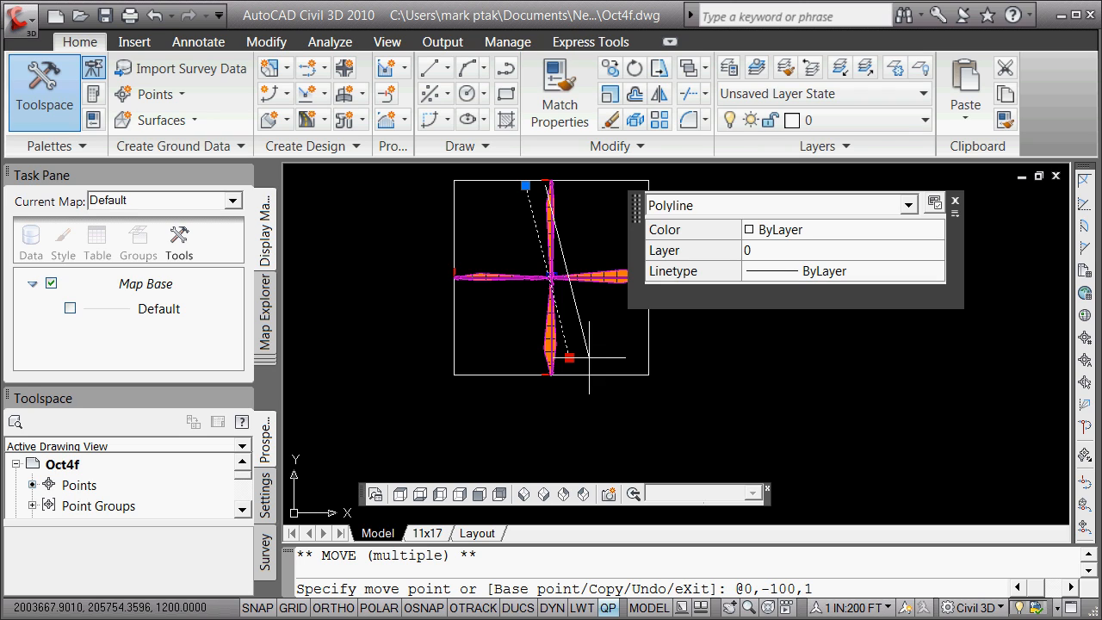
pyautogui.press('Return')
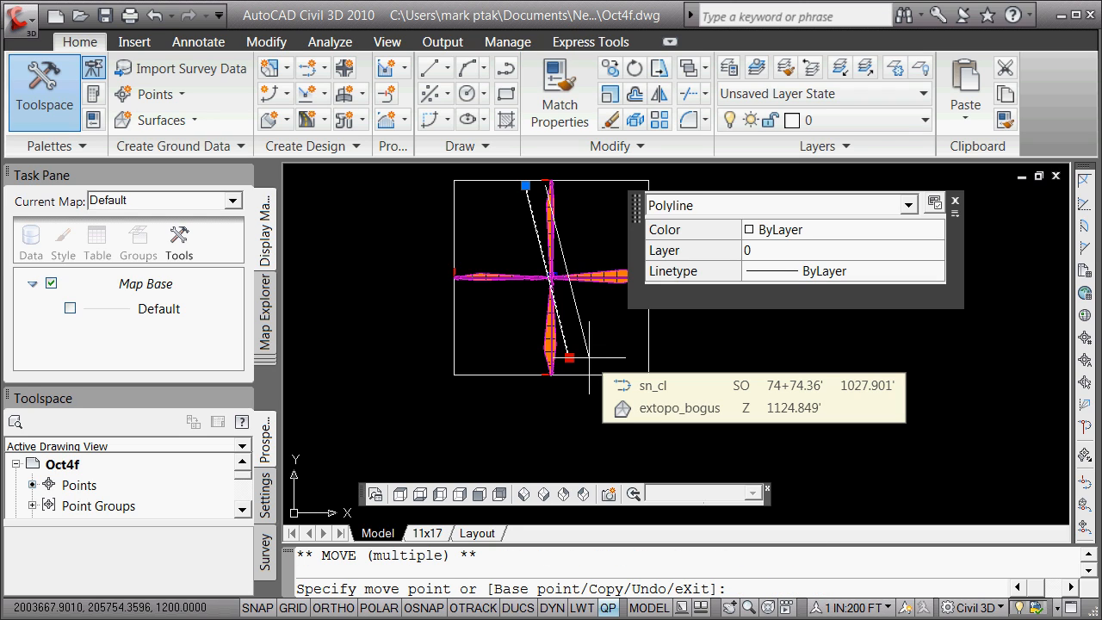
pyautogui.press('Return')
pyautogui.scroll(8, 589, 357)
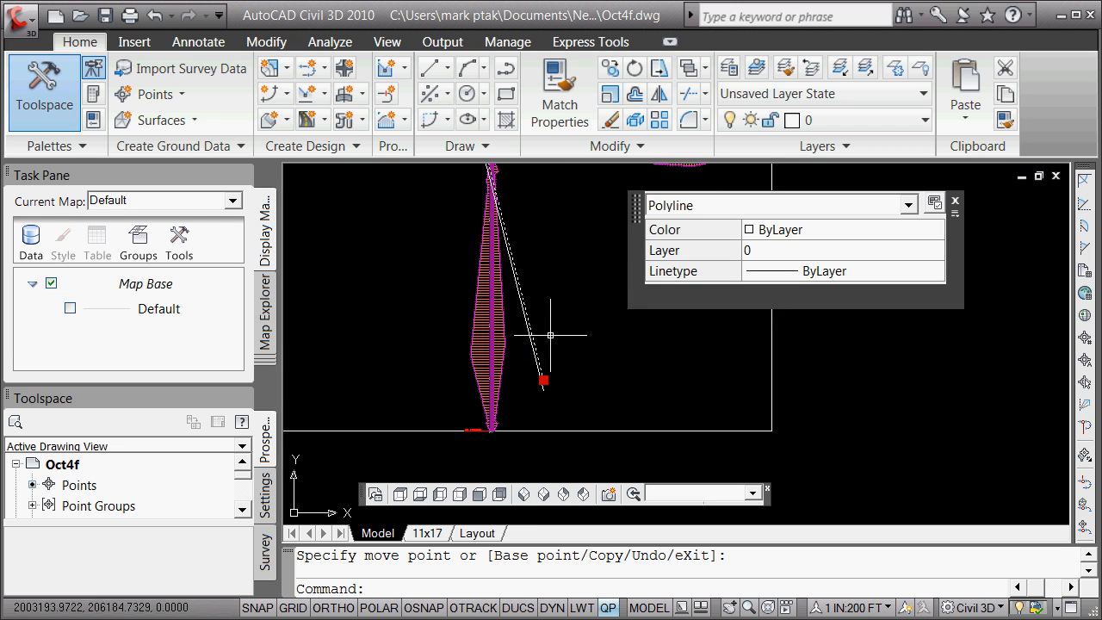
pyautogui.press('Escape')
# - Examine the southern ends of the two parallel polylines beside the south-north corridor
pyautogui.scroll(-6, 515, 381)
pyautogui.scroll(7, 540, 435)
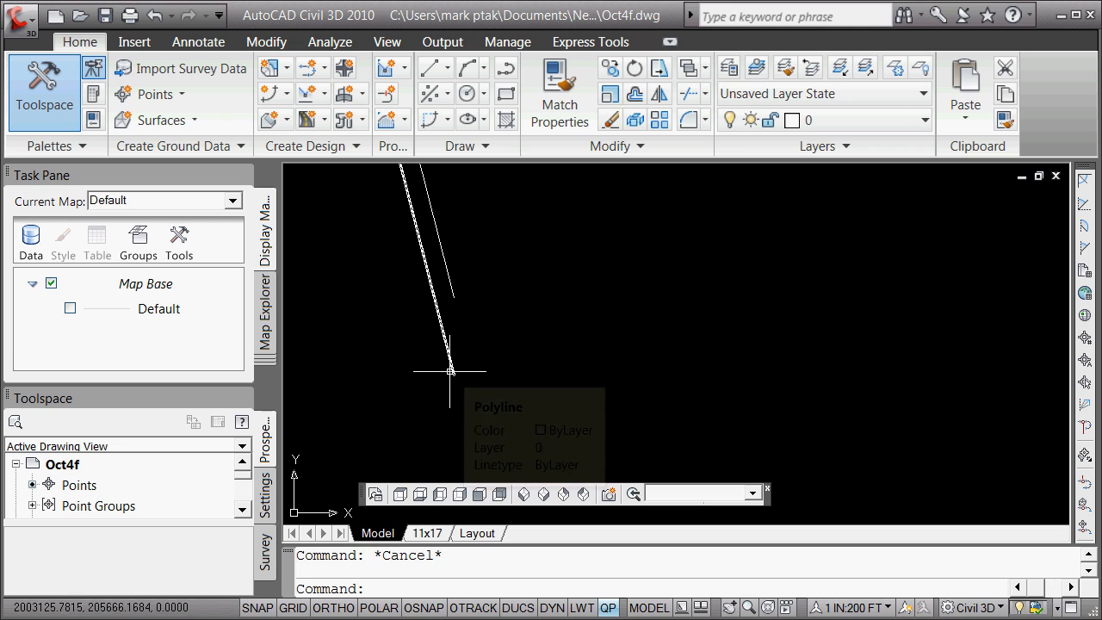
pyautogui.scroll(-4, 502, 335)
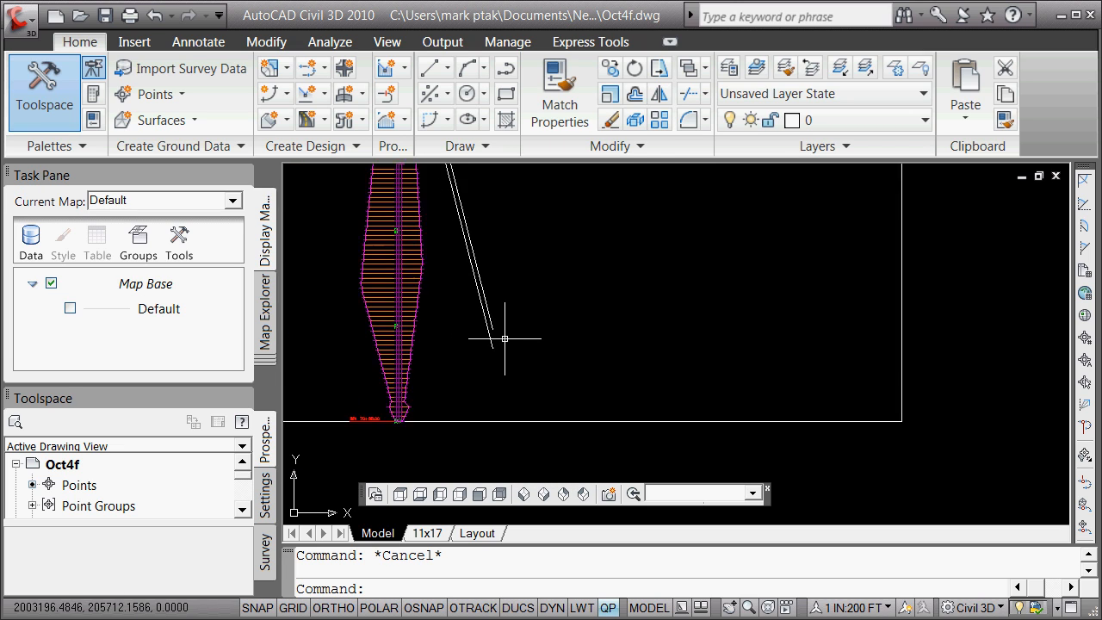
pyautogui.scroll(-2, 513, 341)
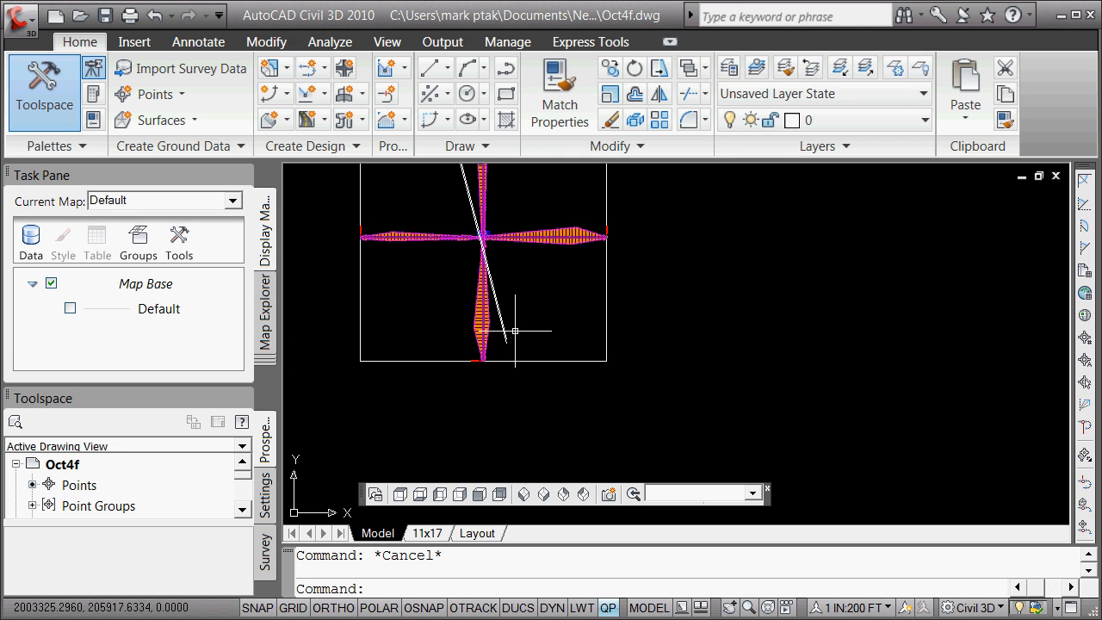
pyautogui.scroll(4, 514, 340)
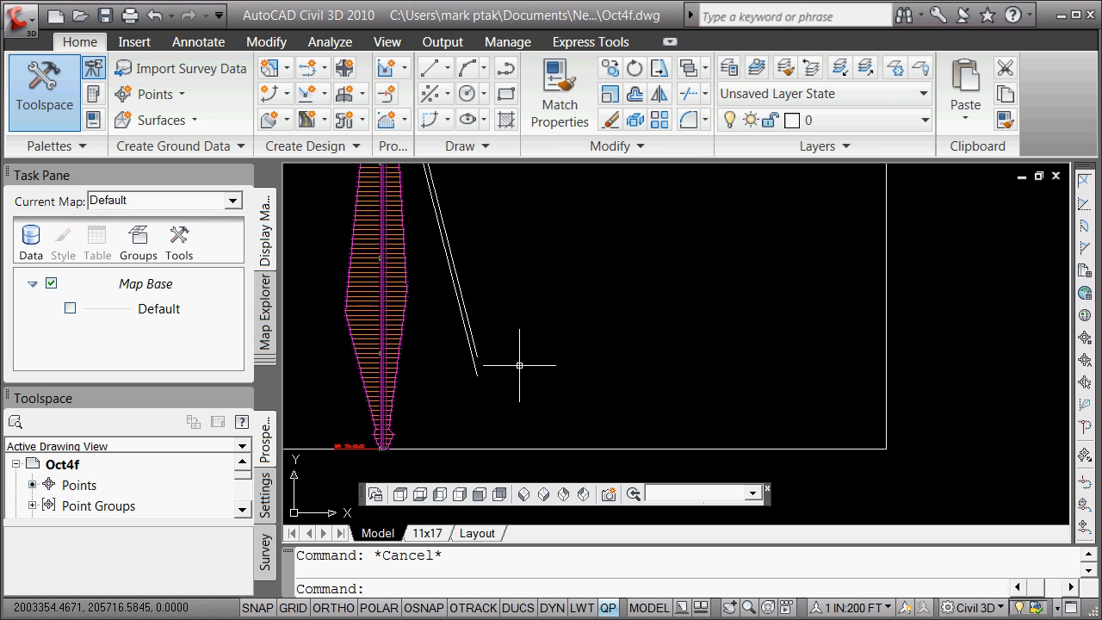
pyautogui.moveTo(519, 365)
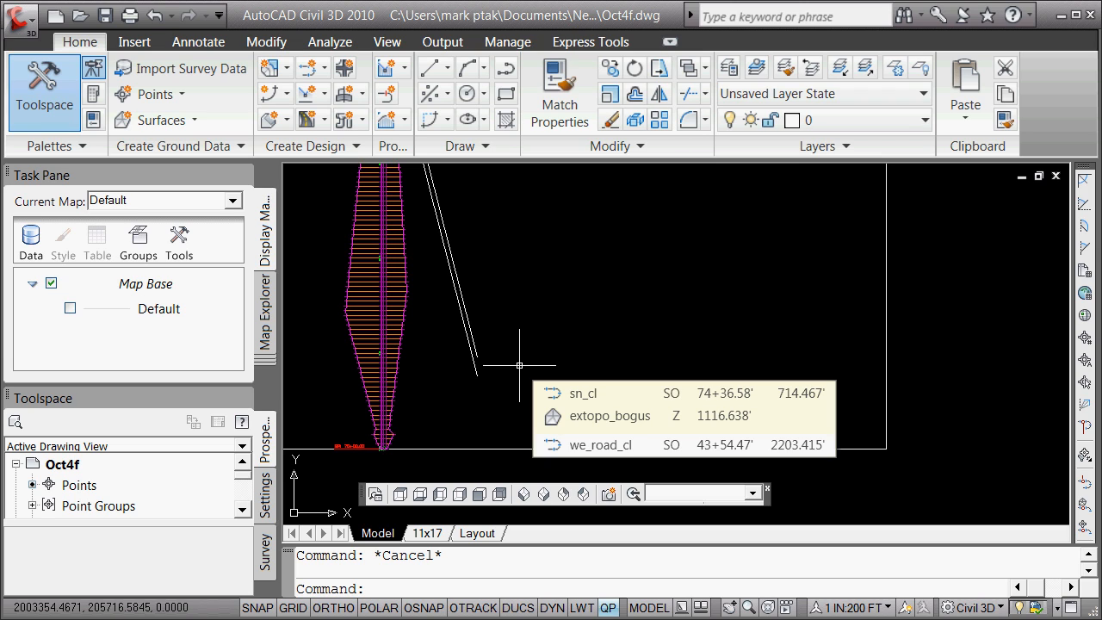
pyautogui.scroll(-2, 519, 365)
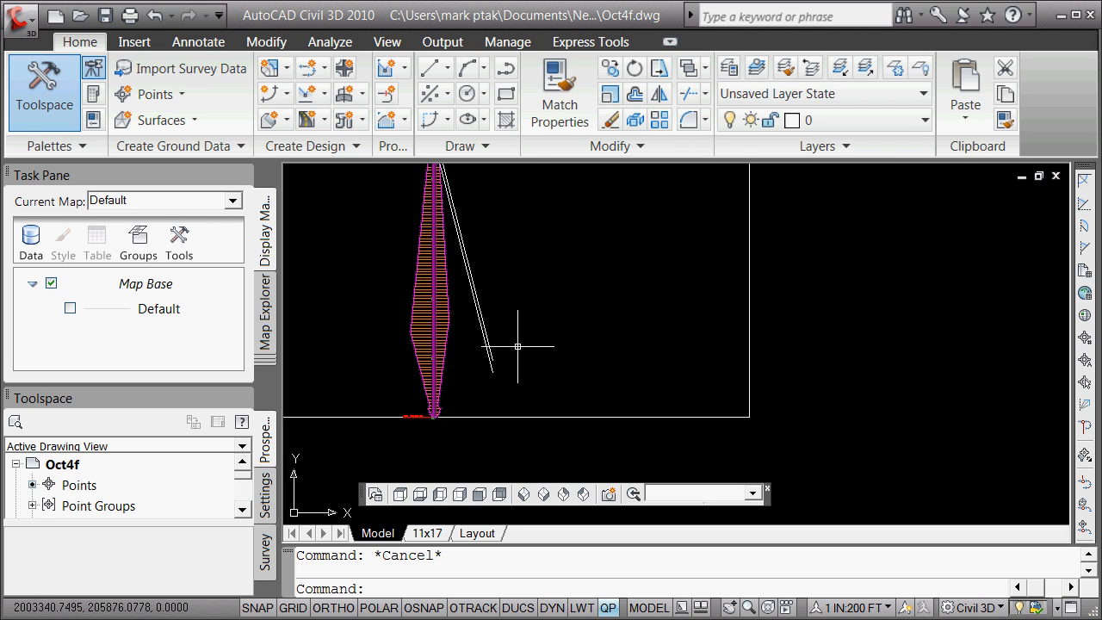
# - Start a motion path animation and link the camera to the southern polyline, accepting the default path name
pyautogui.moveTo(518, 346)
pyautogui.write('anipath')
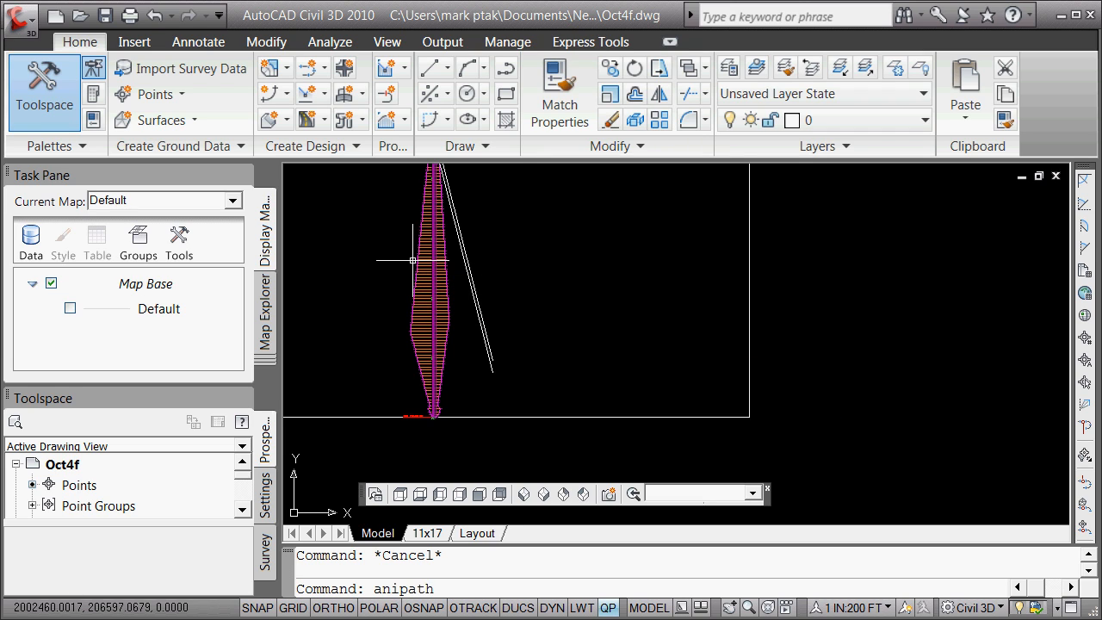
pyautogui.press('Return')
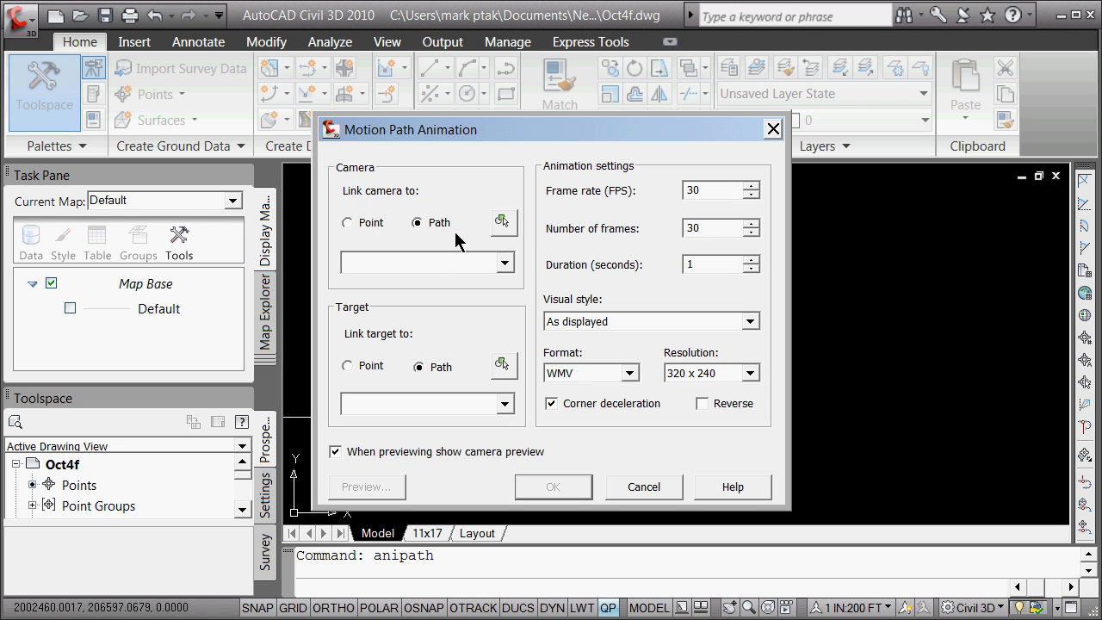
pyautogui.click(503, 223)
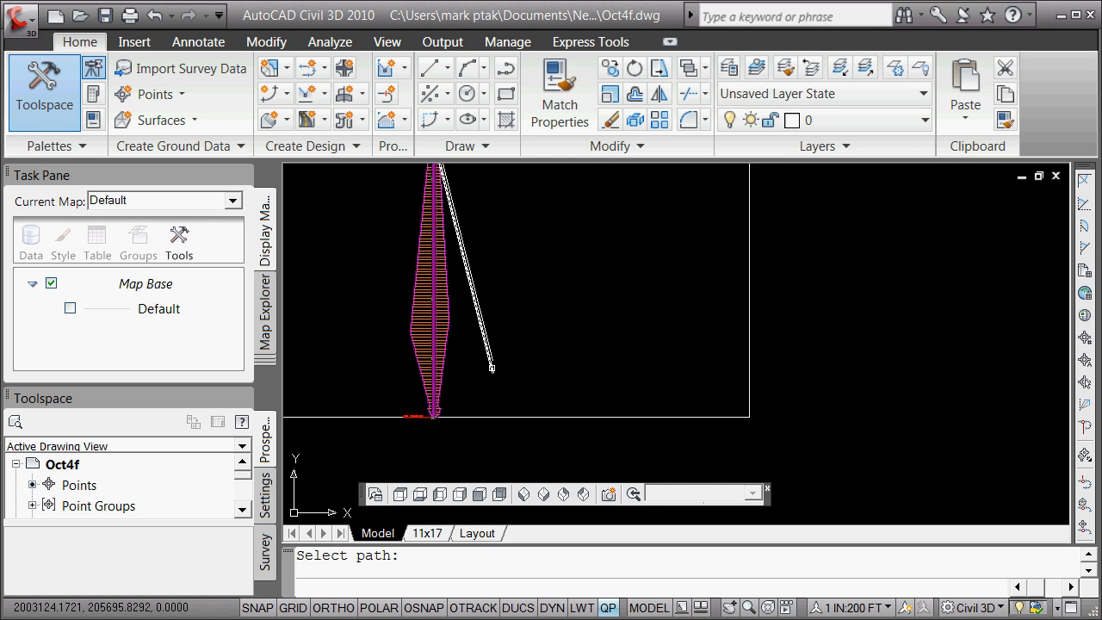
pyautogui.click(494, 380)
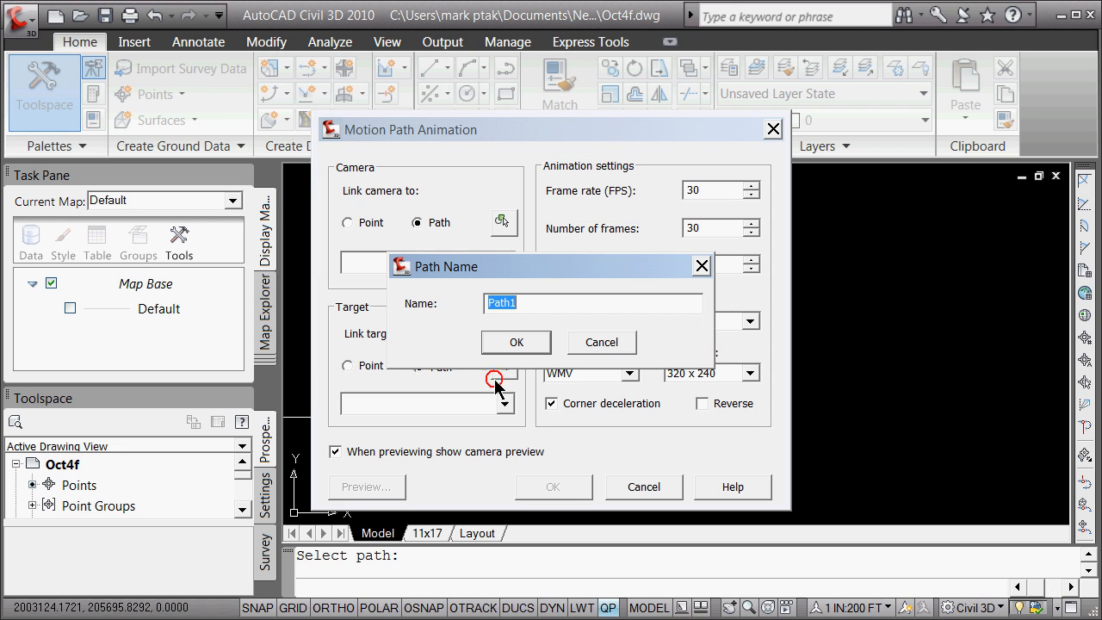
pyautogui.click(524, 344)
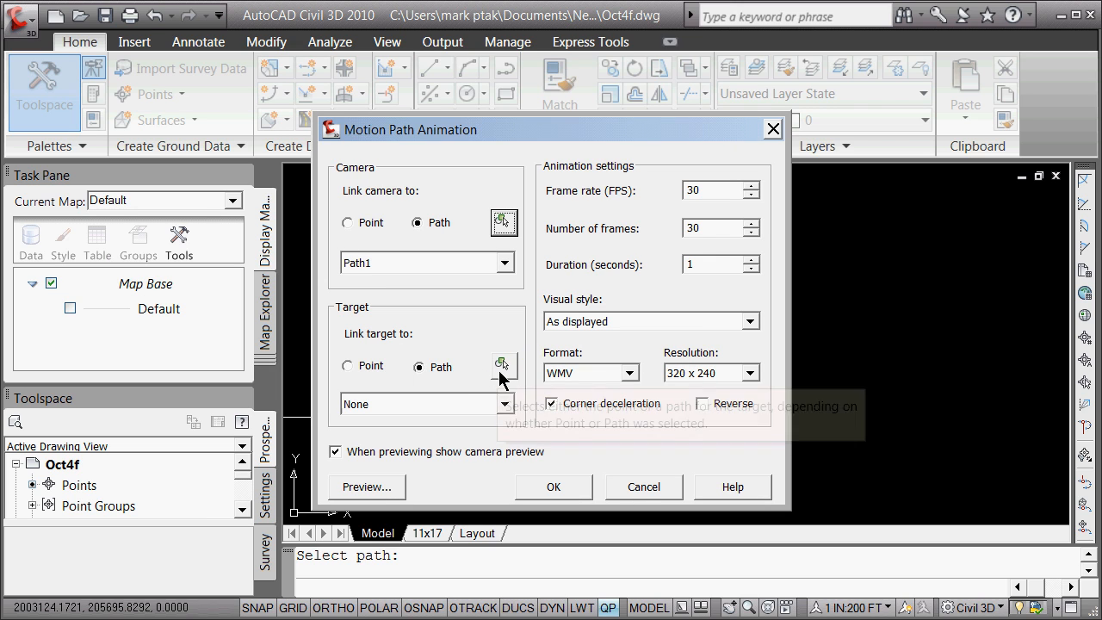
# - Link the animation target to the northern polyline, accepting the default path name
pyautogui.click(502, 365)
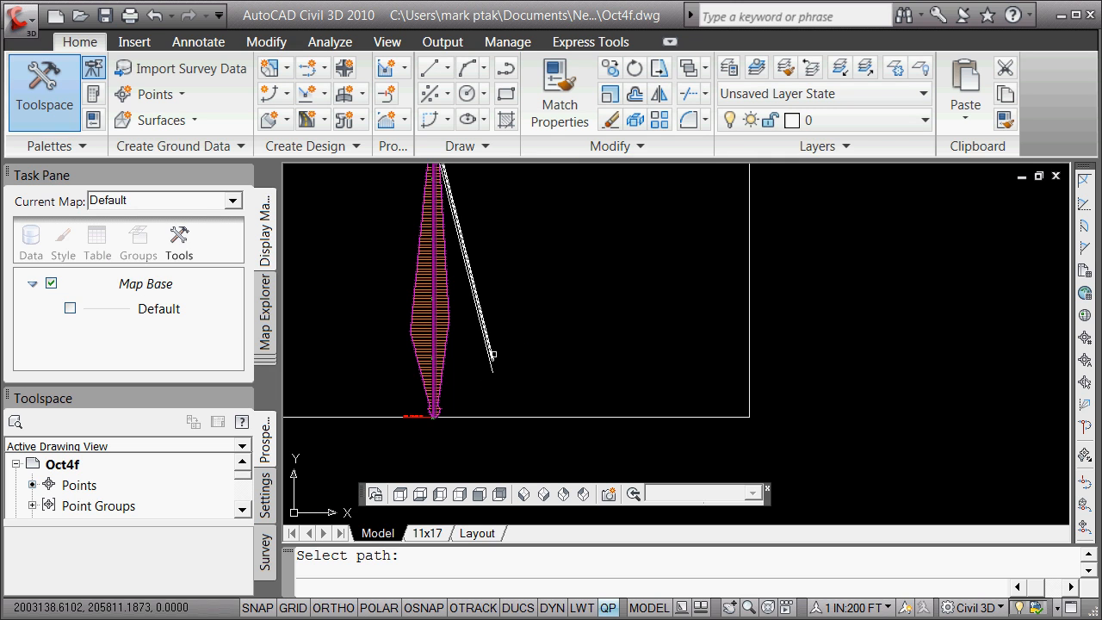
pyautogui.click(495, 380)
pyautogui.click(514, 343)
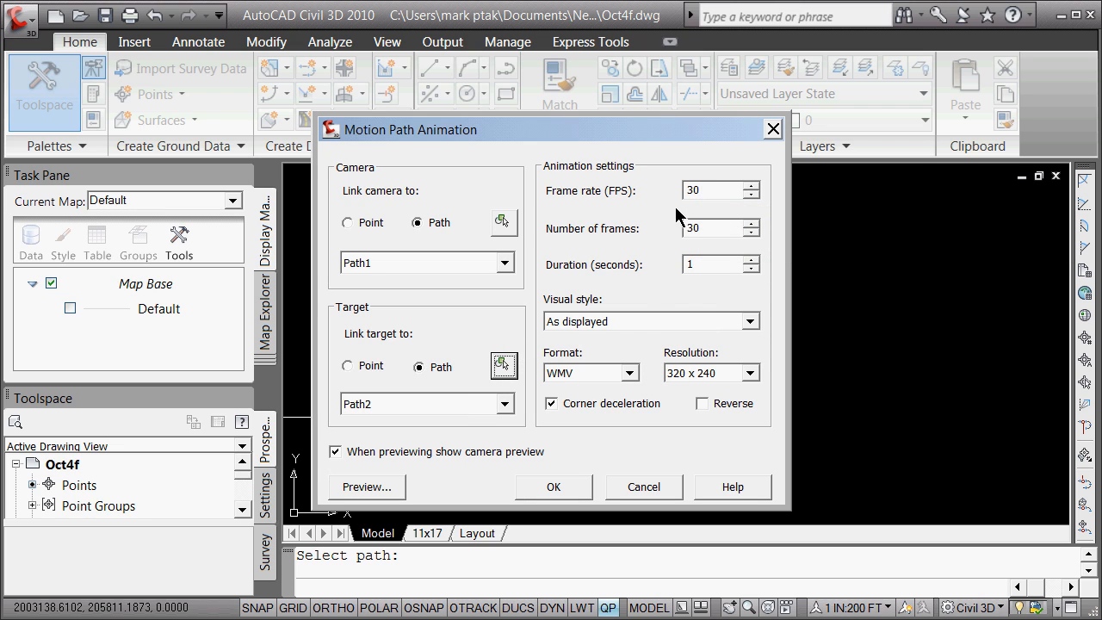
# - Set the animation duration to 5 seconds and the video format to AVI
pyautogui.click(755, 259)
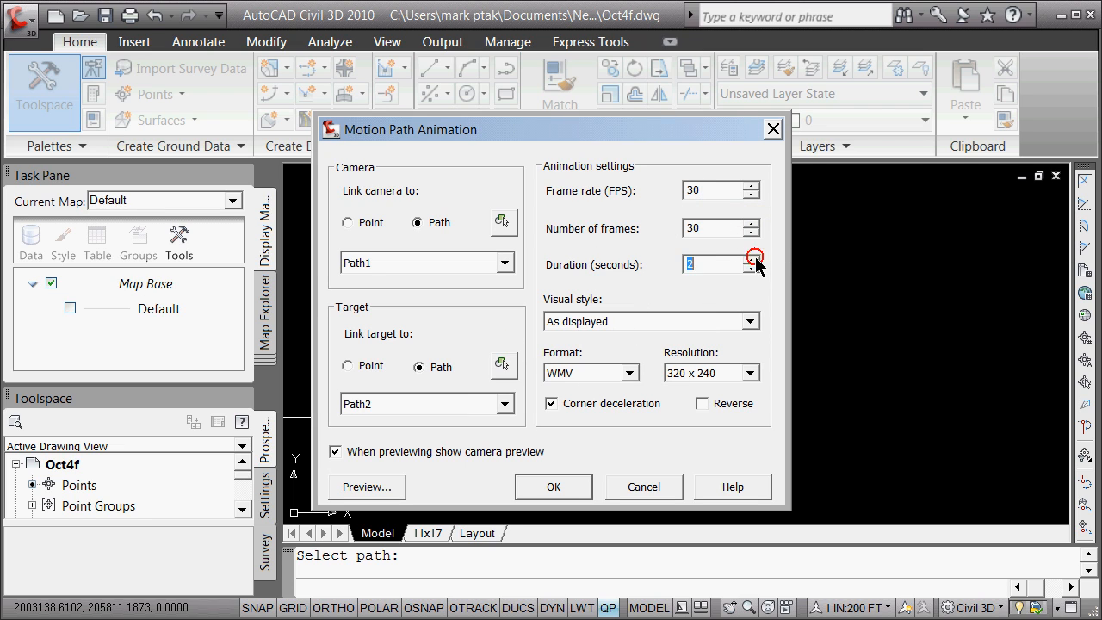
pyautogui.click(751, 259)
pyautogui.click(749, 258)
pyautogui.click(751, 259)
pyautogui.click(630, 373)
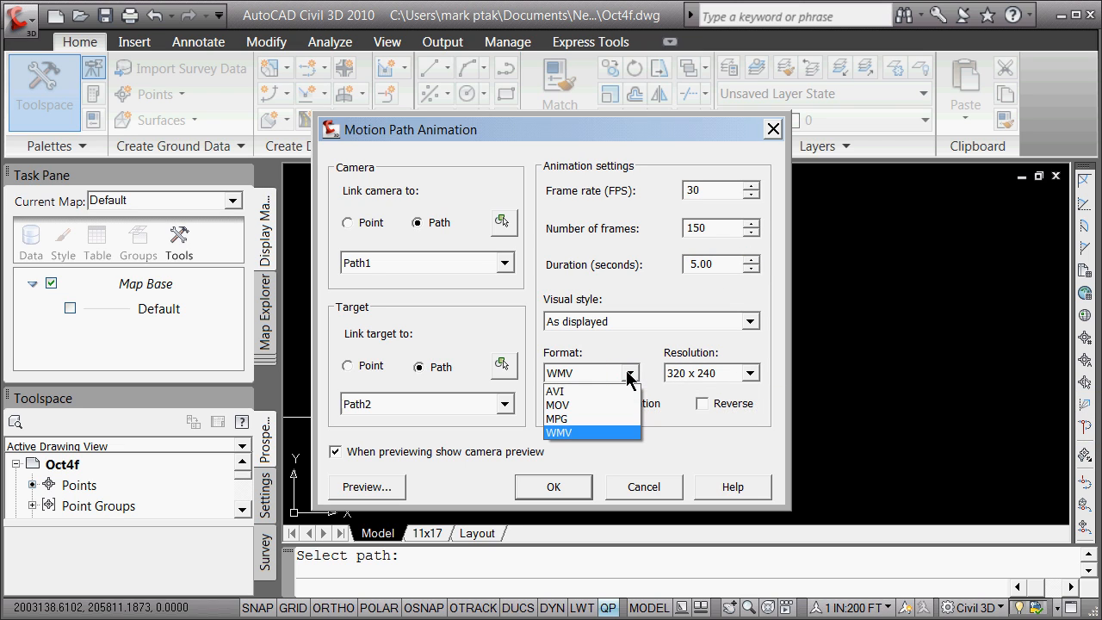
pyautogui.click(573, 390)
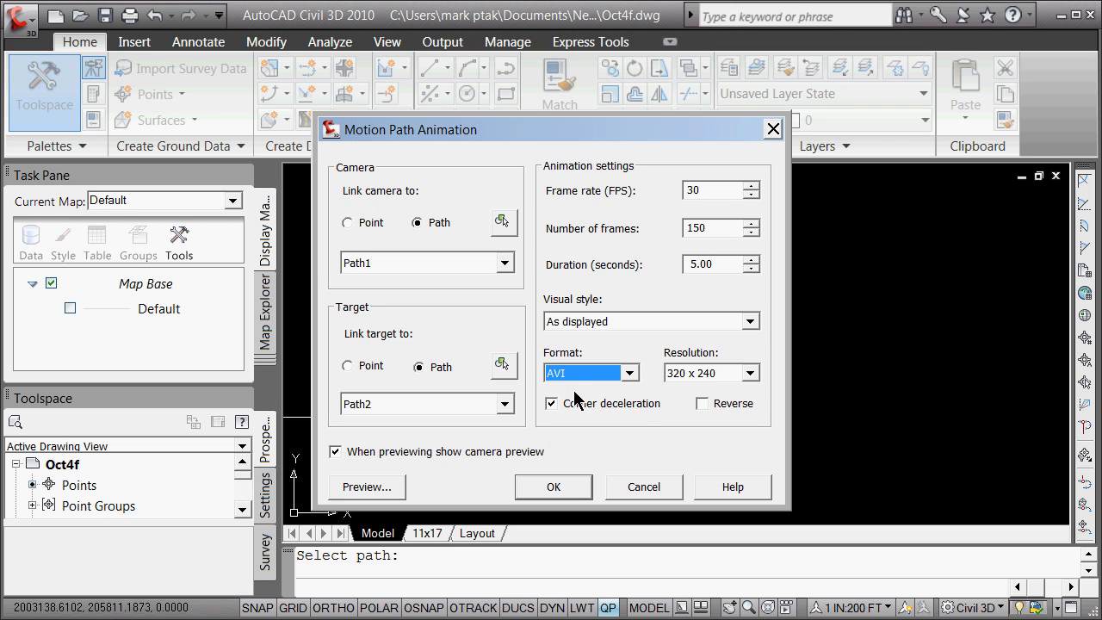
# - Preview the motion path animation, replay it, and return to the animation settings
pyautogui.click(381, 488)
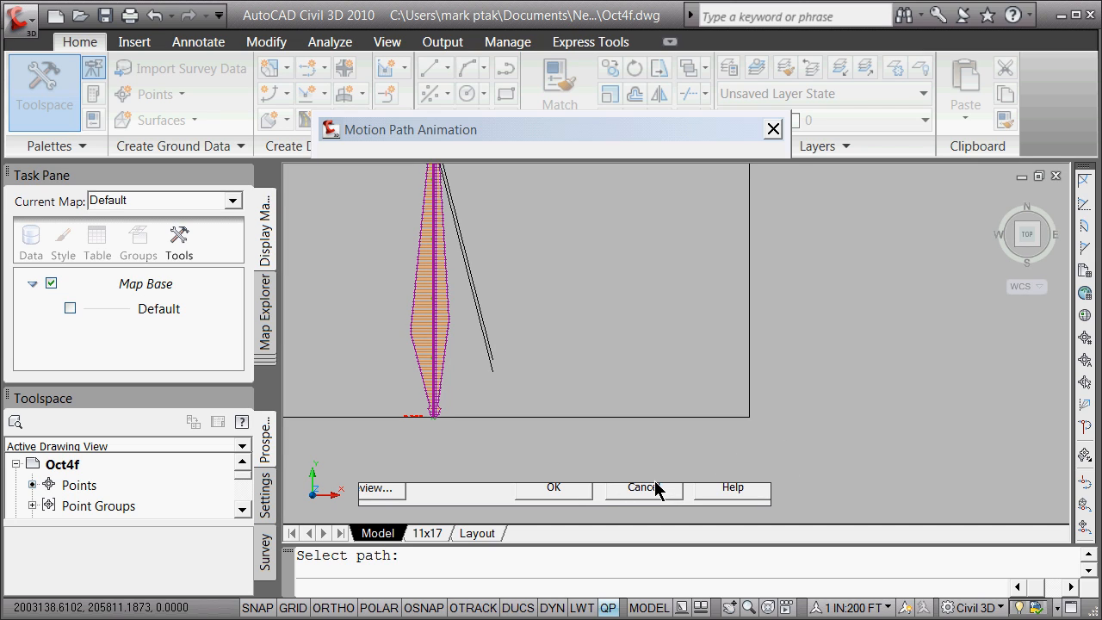
pyautogui.click(654, 488)
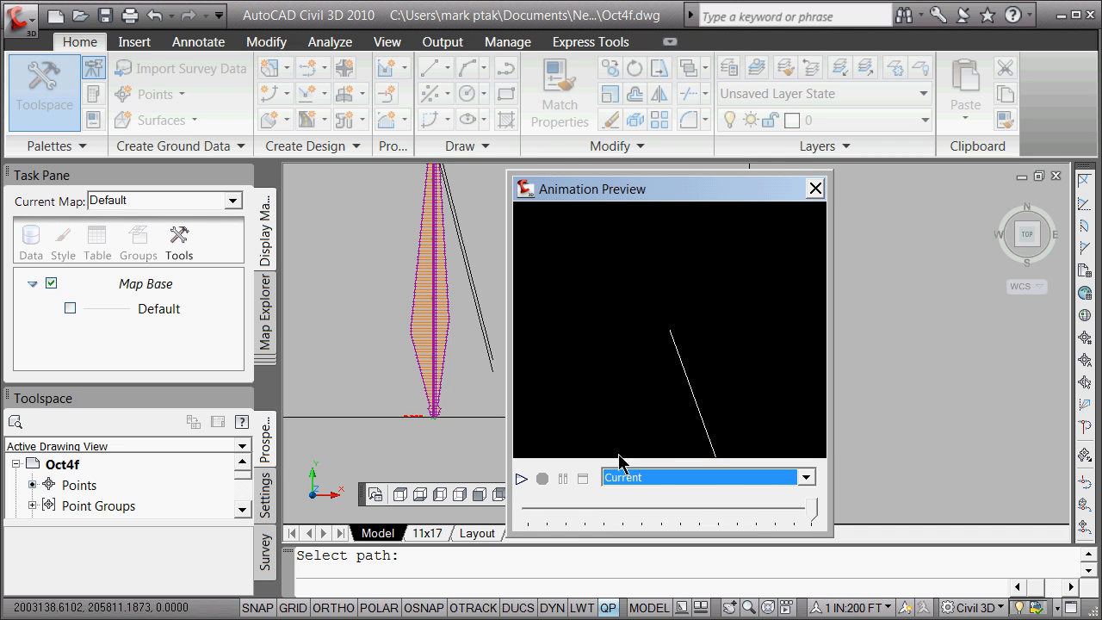
pyautogui.click(522, 479)
pyautogui.click(815, 188)
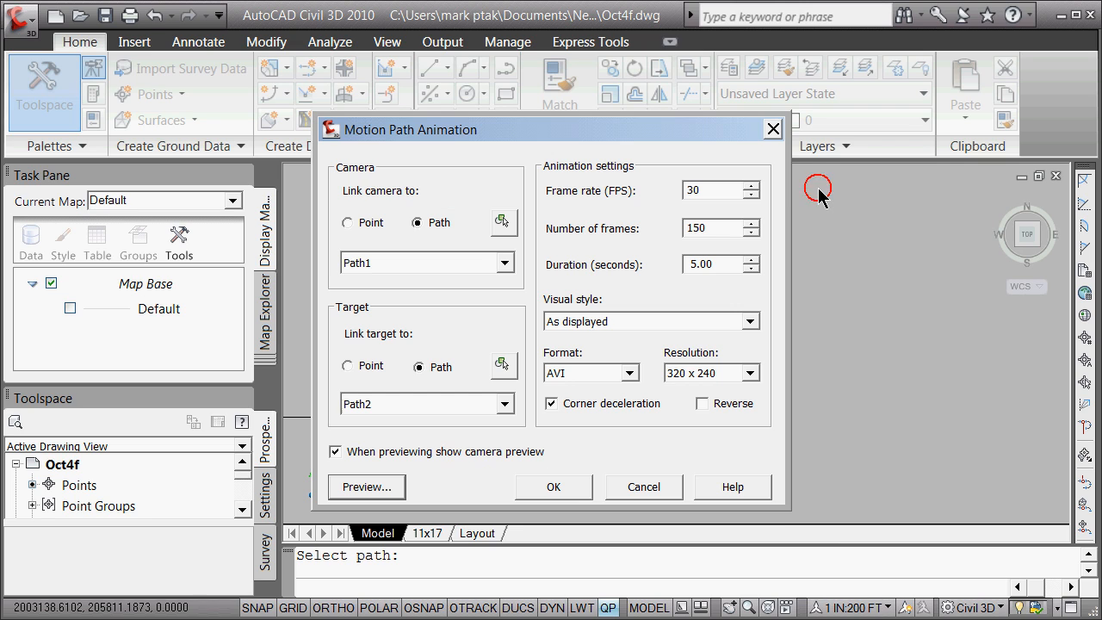
# - Save the animation as an AVI file named visualization1 in the Documents folder and begin creating the video
pyautogui.click(552, 488)
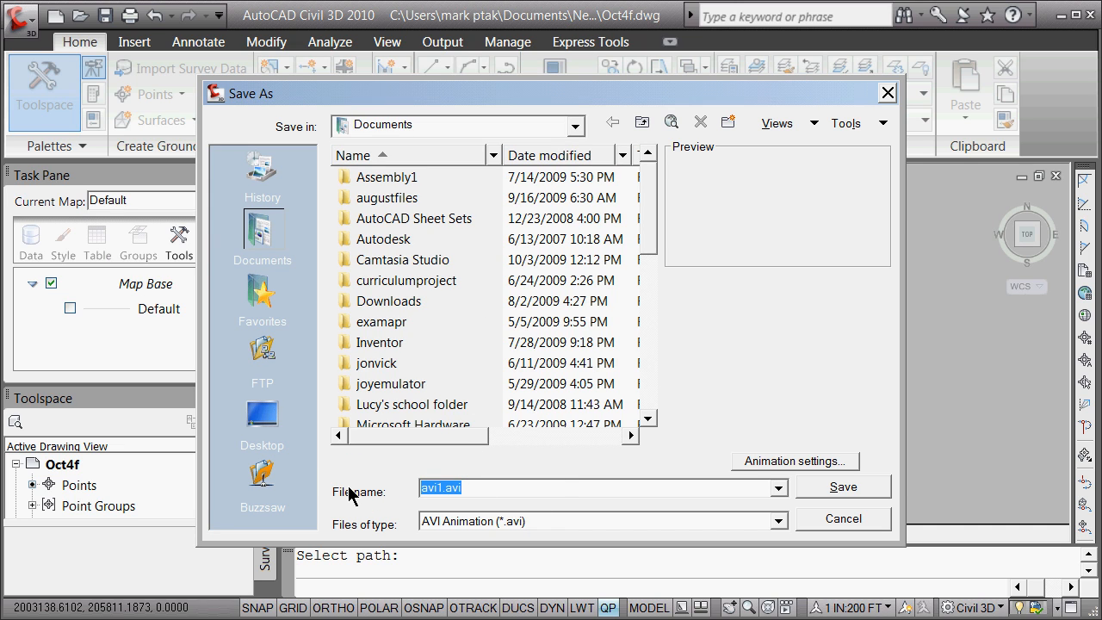
pyautogui.write('visualization1')
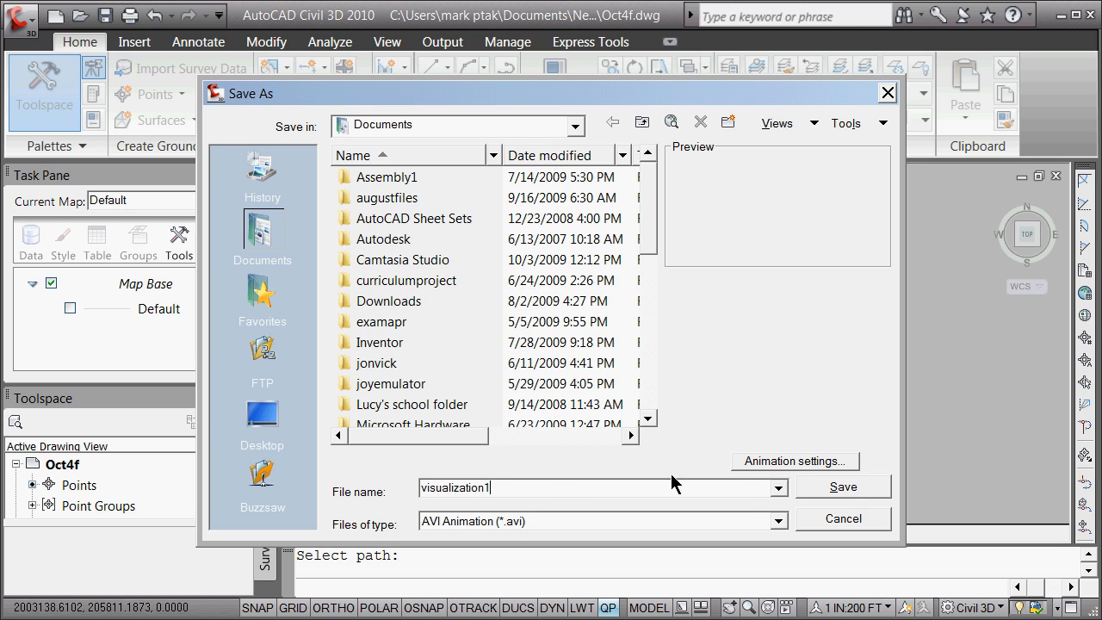
pyautogui.click(841, 489)
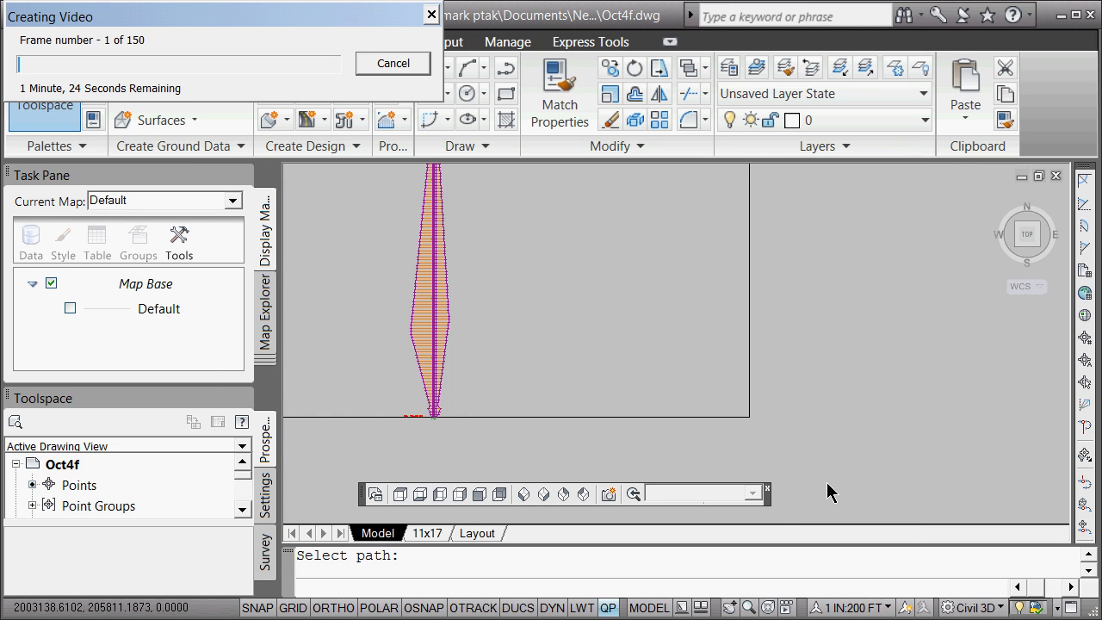